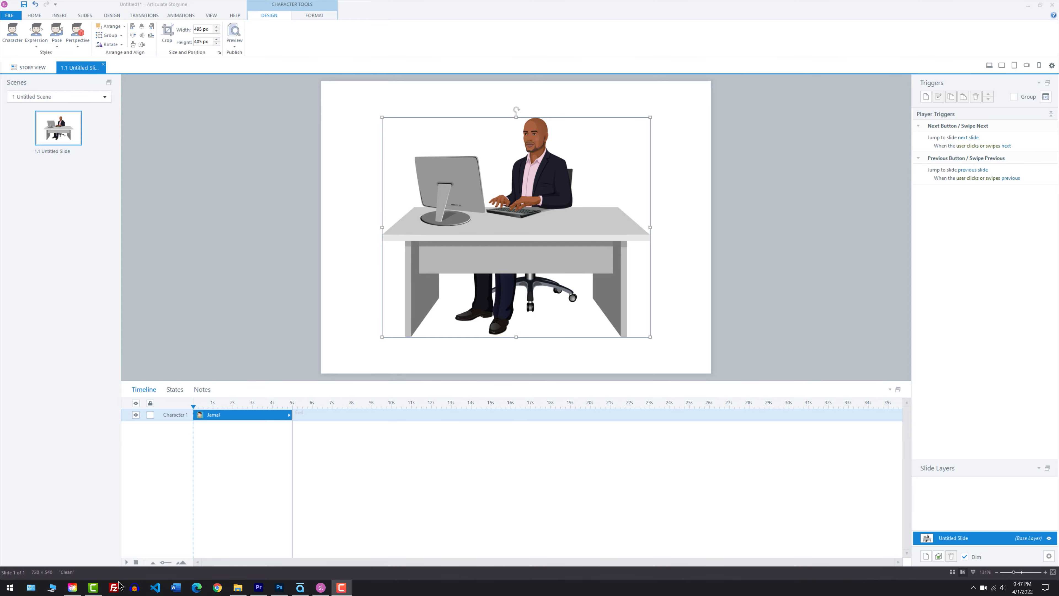
Switch from Storyline through Premiere Pro to Photoshop showing Character test-v4.png.
{"action": "left_click", "coordinate": [93, 588]}
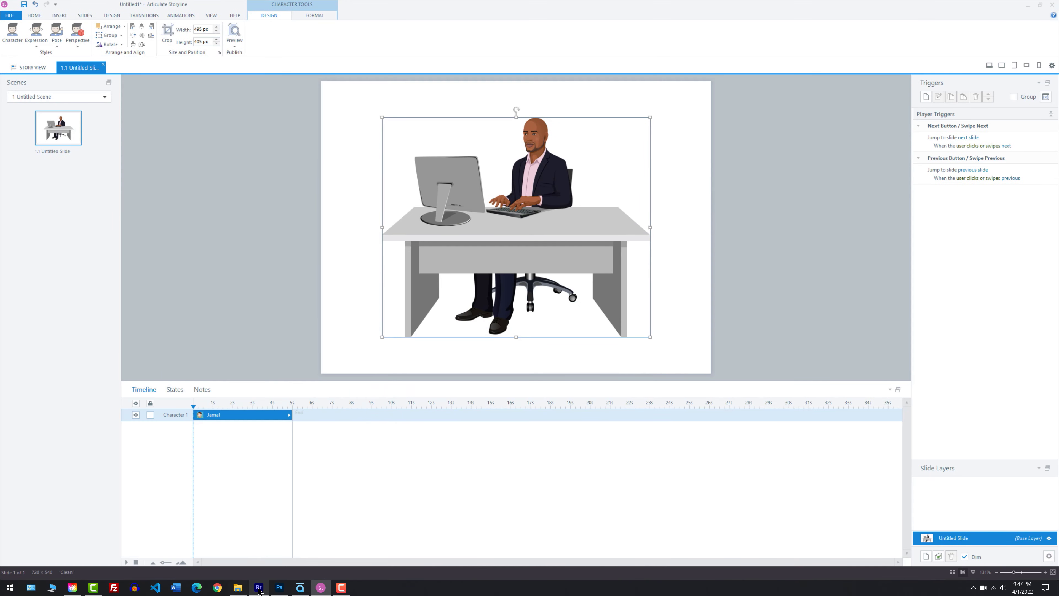
{"action": "left_click", "coordinate": [258, 587]}
Bring up the Articulate 360 launcher listing Storyline, Studio, Replay and Peek.
{"action": "left_click", "coordinate": [281, 587]}
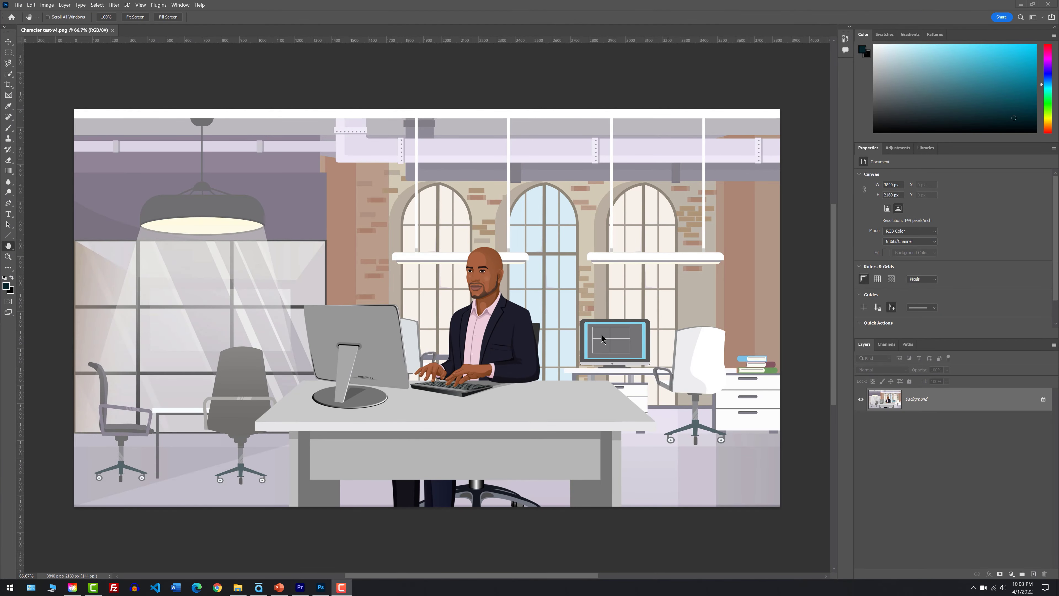
{"action": "left_click", "coordinate": [259, 588]}
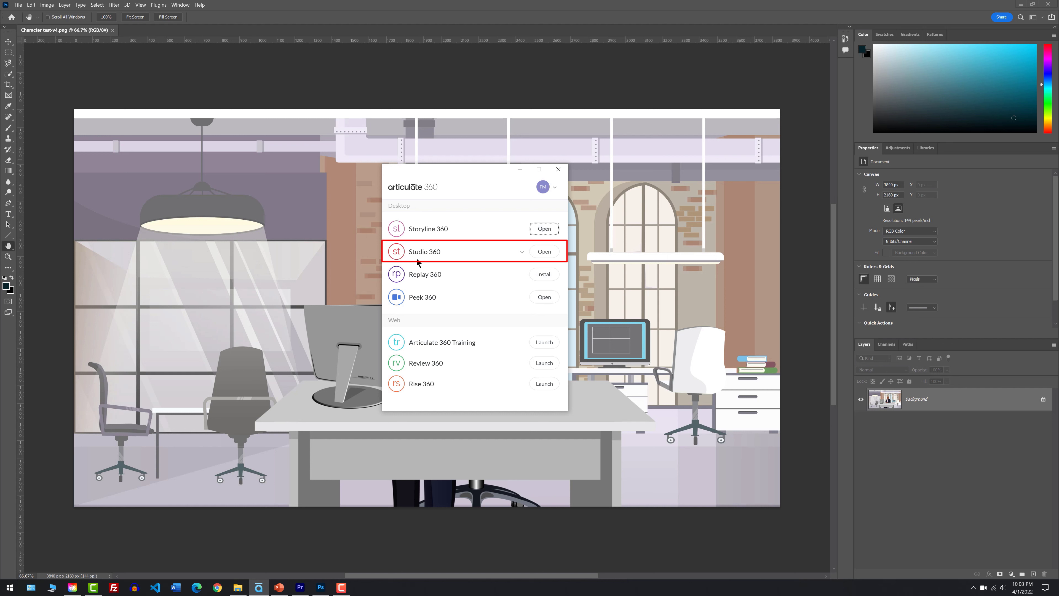
Launch PowerPoint from Windows search and start a blank presentation.
{"action": "key", "text": "super"}
{"action": "type", "text": "power"}
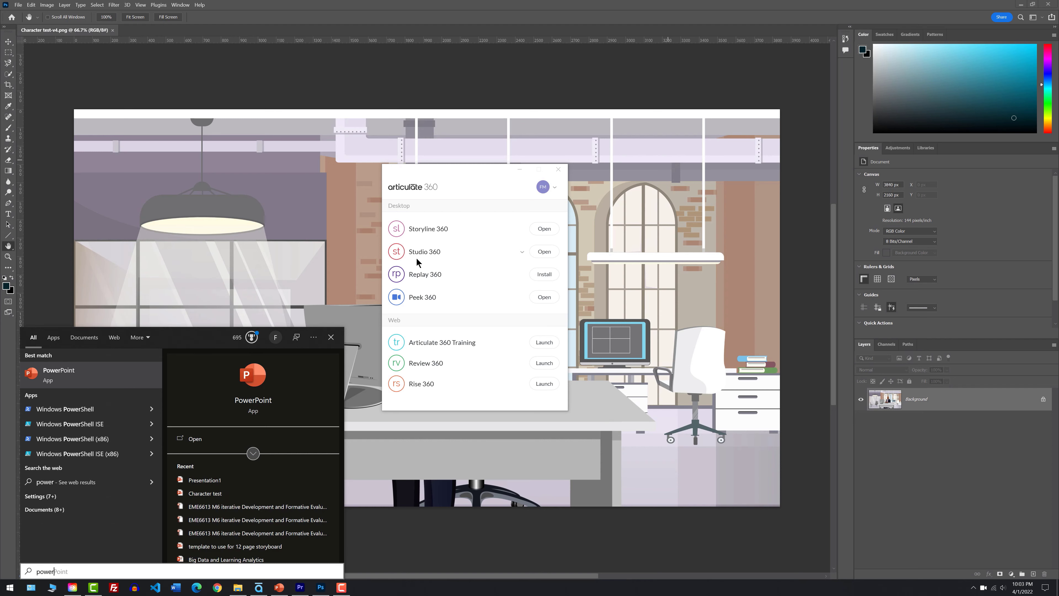
{"action": "key", "text": "Return"}
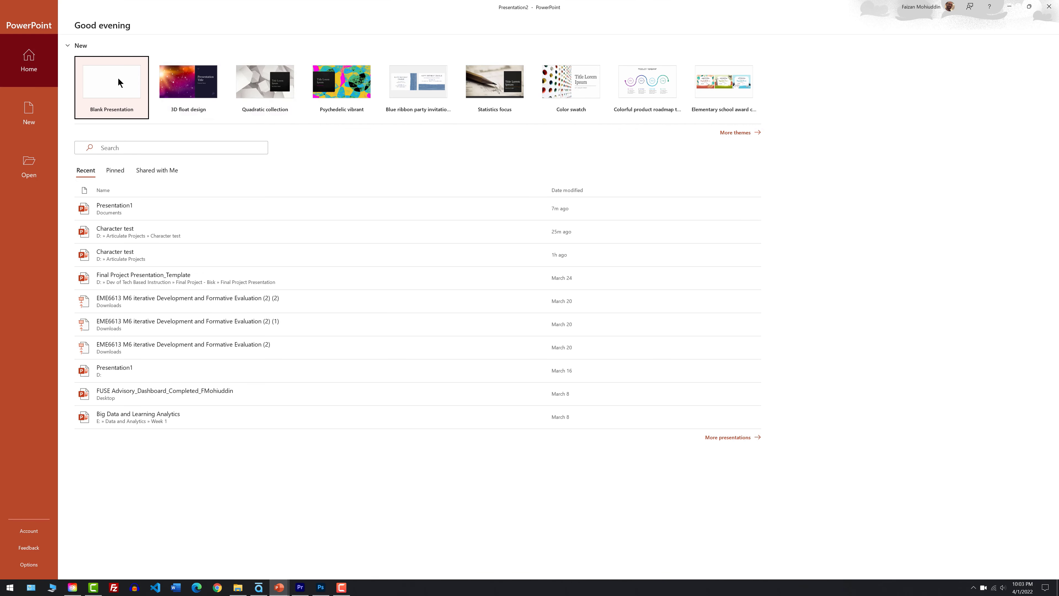
{"action": "left_click", "coordinate": [118, 78]}
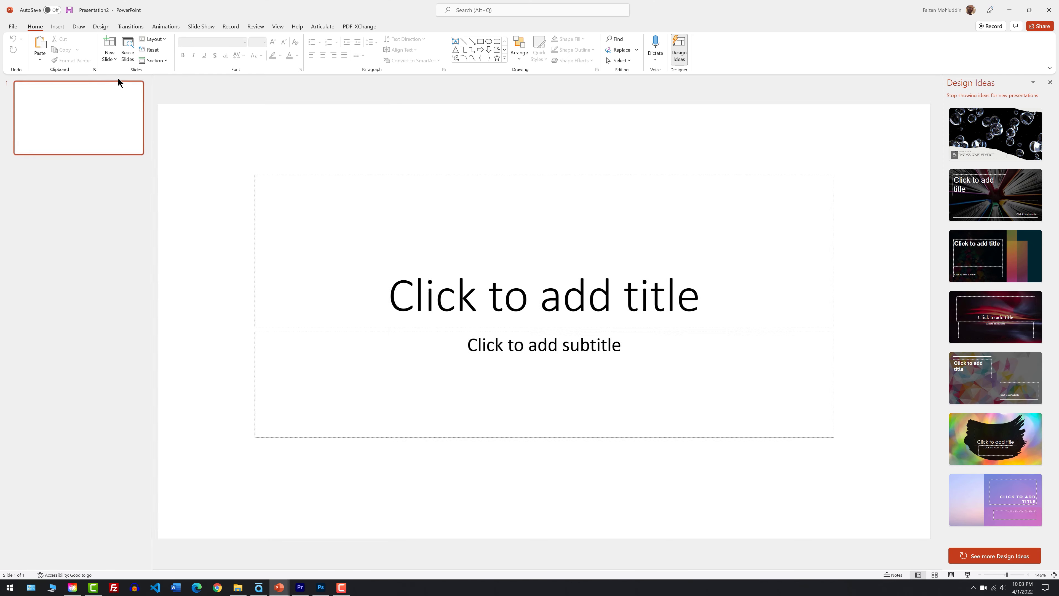
Show the Articulate tab and delete the slide's title and subtitle placeholders.
{"action": "left_click", "coordinate": [320, 26]}
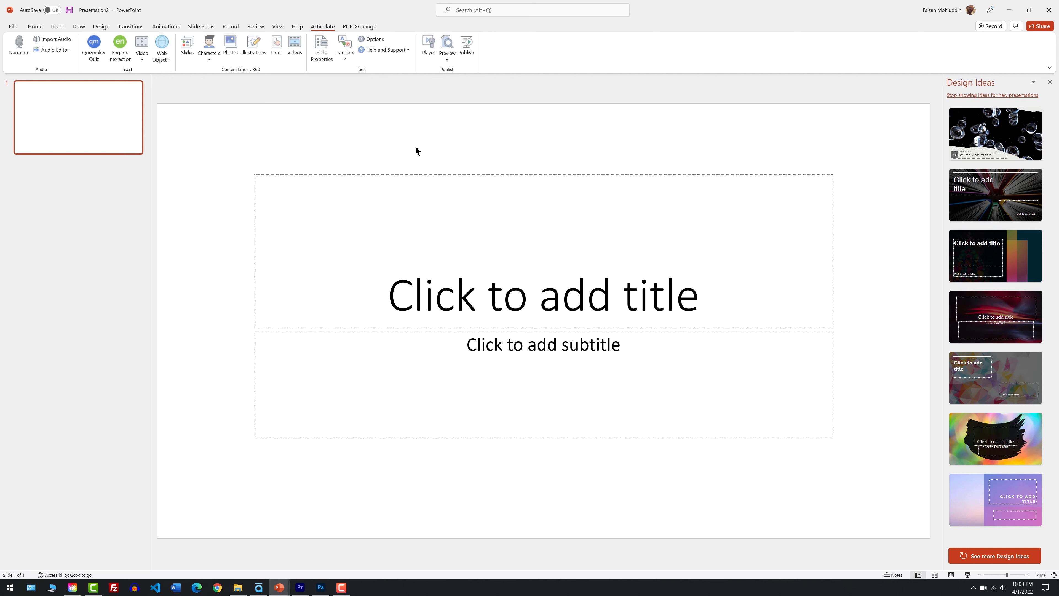
{"action": "key", "text": "ctrl+a"}
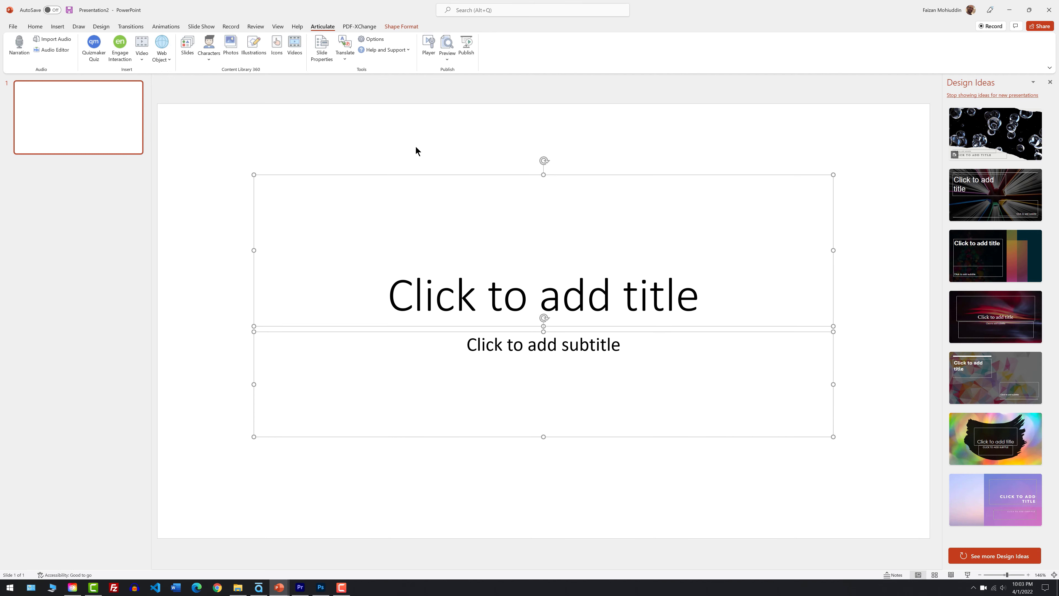
{"action": "key", "text": "Delete"}
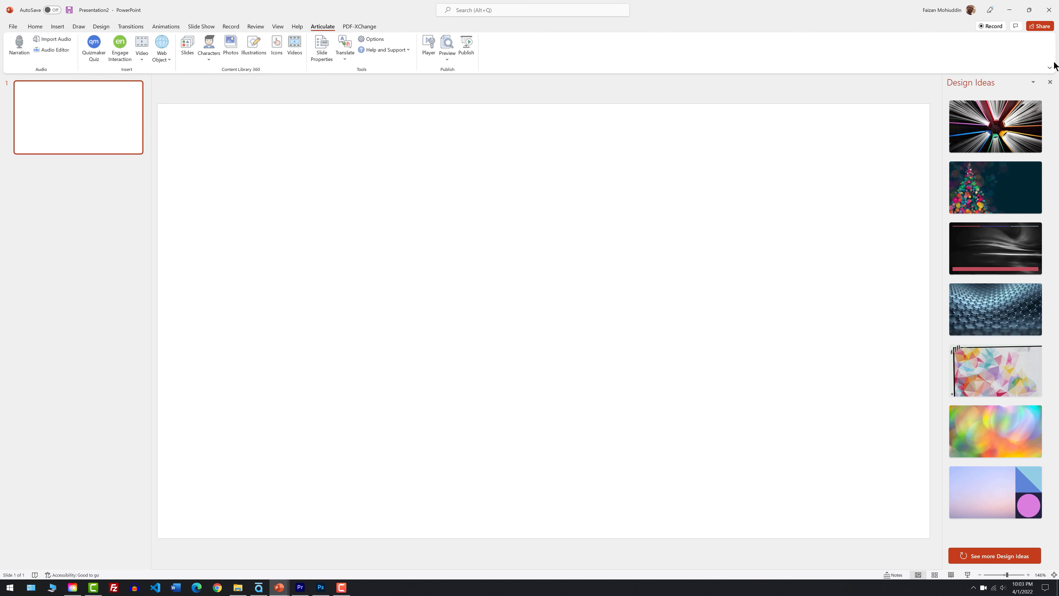
Close Design Ideas and save the presentation as Presentation2 when Articulate Characters asks.
{"action": "left_click", "coordinate": [1050, 82]}
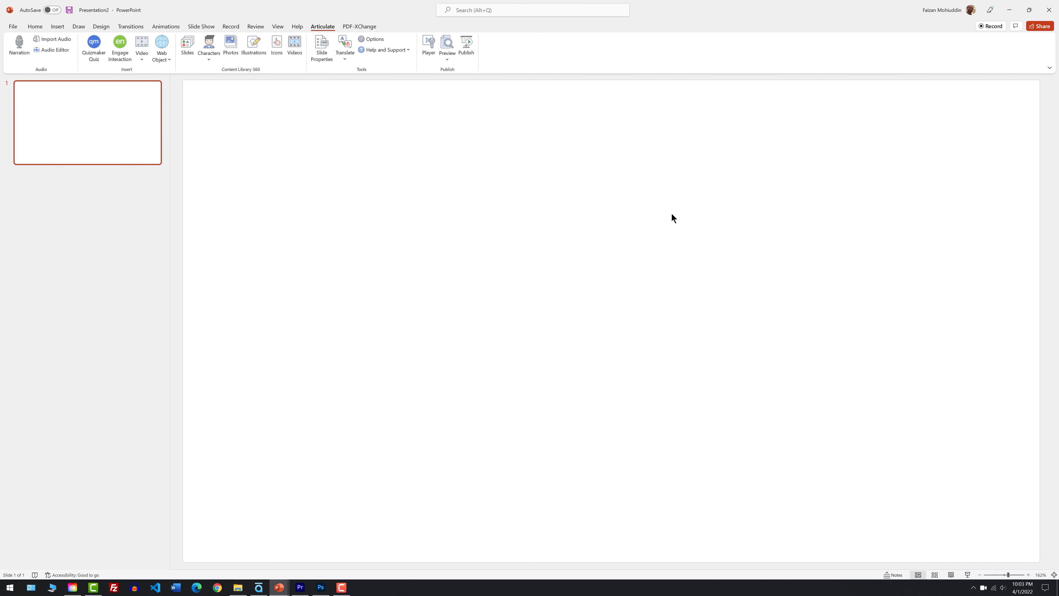
{"action": "left_click", "coordinate": [209, 43]}
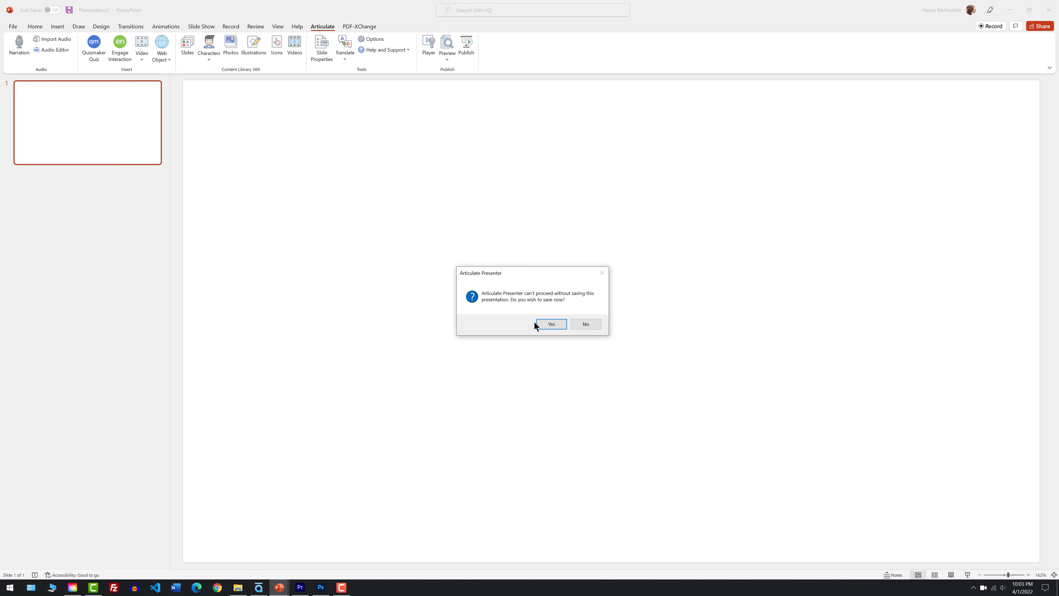
{"action": "left_click", "coordinate": [551, 324]}
{"action": "left_click", "coordinate": [574, 514]}
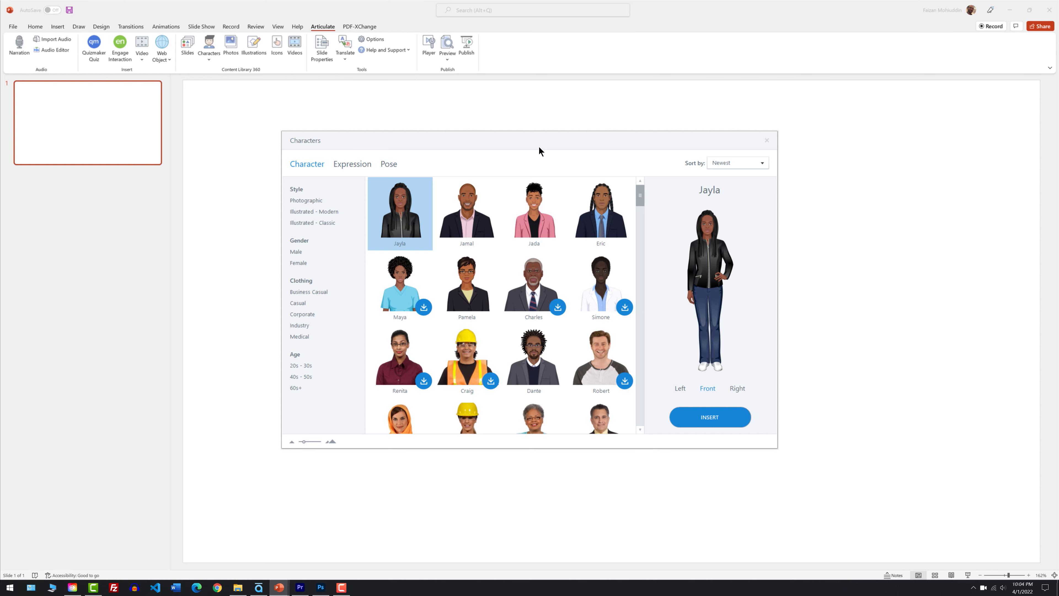
Insert Jamal in the Sitting typing pose, facing left, from the Characters library.
{"action": "left_click", "coordinate": [481, 221]}
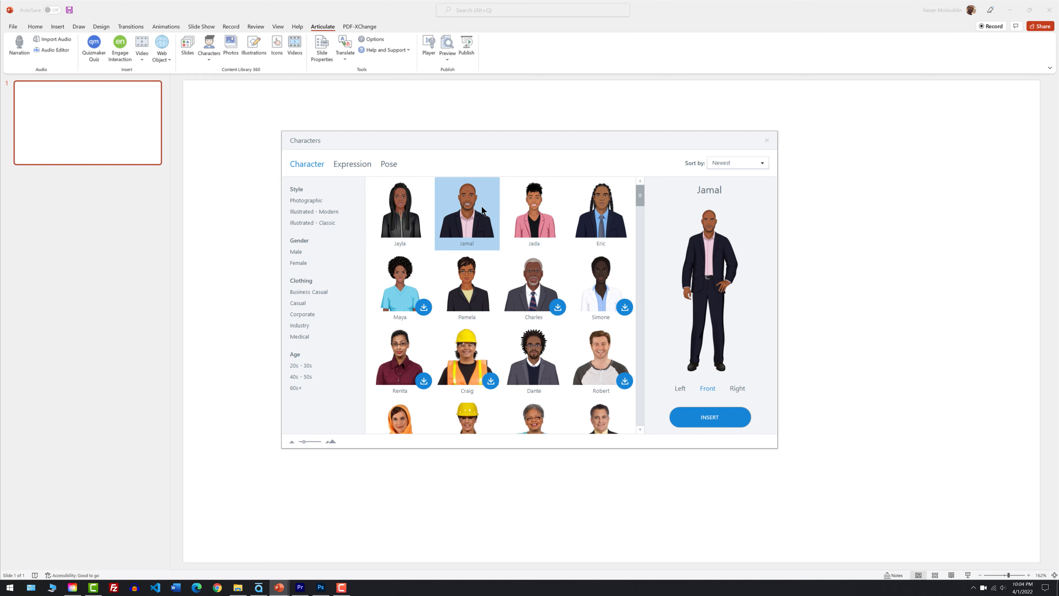
{"action": "left_click", "coordinate": [389, 164]}
{"action": "left_click_drag", "start_coordinate": [637, 211], "coordinate": [634, 367]}
{"action": "left_click", "coordinate": [546, 278]}
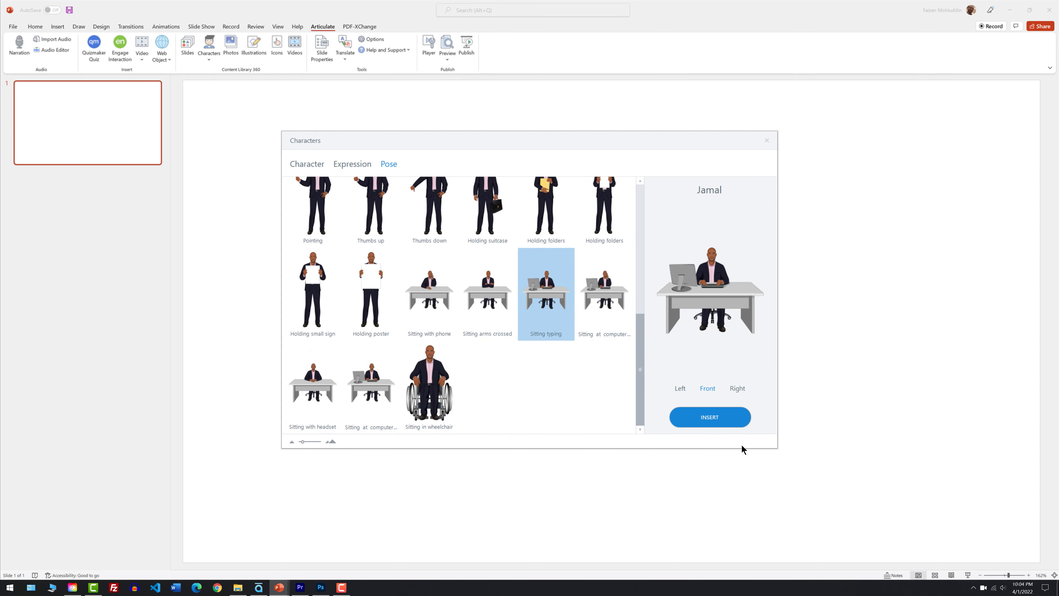
{"action": "left_click", "coordinate": [680, 389]}
{"action": "left_click", "coordinate": [709, 417]}
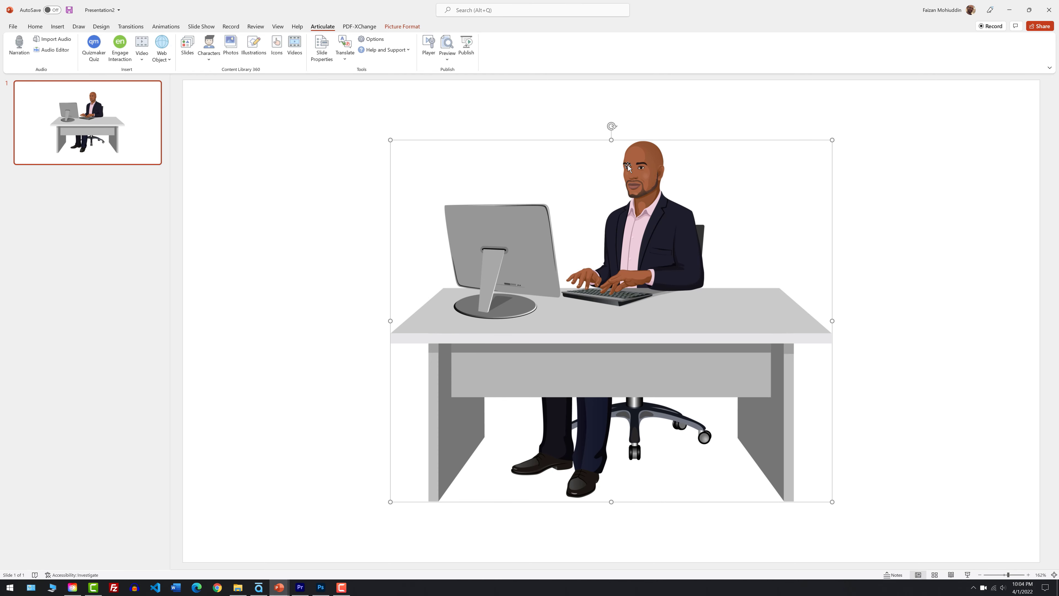
Look at the Insert tab's picture source choices, then dismiss them without inserting.
{"action": "left_click", "coordinate": [63, 28]}
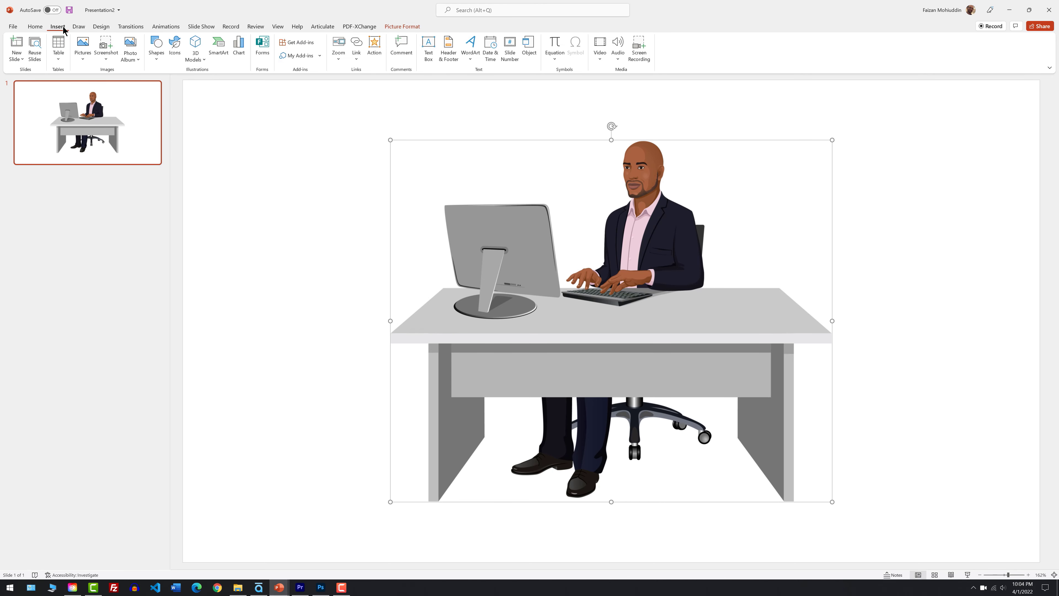
{"action": "left_click", "coordinate": [83, 52]}
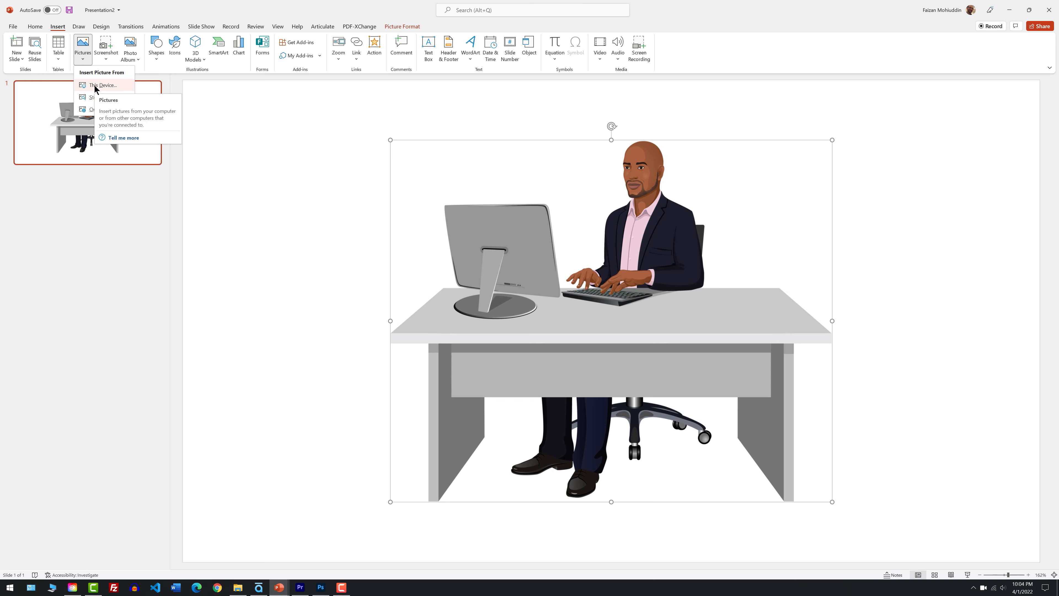
{"action": "left_click", "coordinate": [443, 157]}
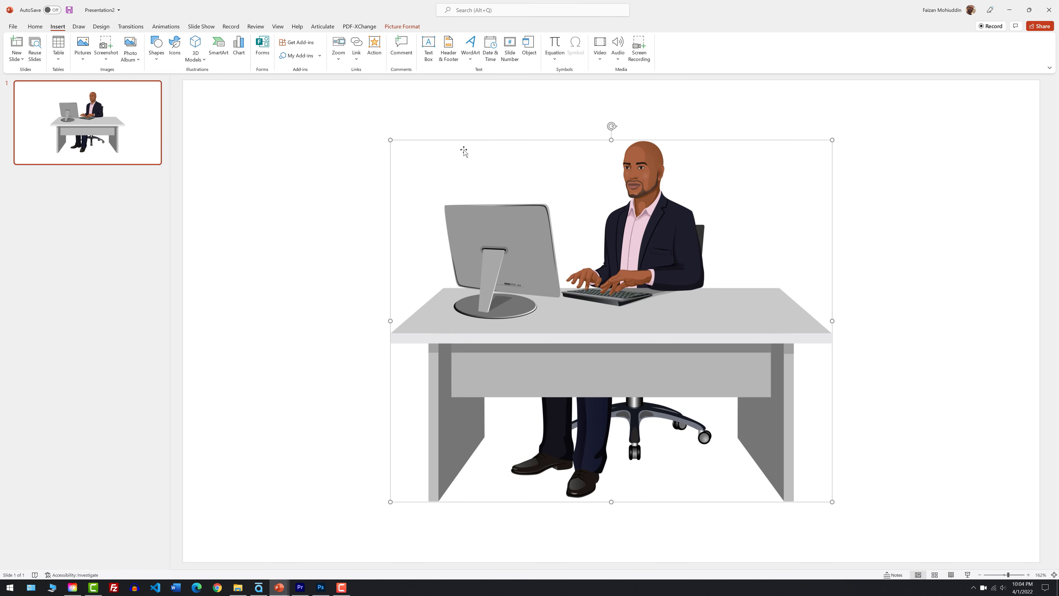
Insert the office desk-area picture from this device and stretch it to the slide's top and bottom.
{"action": "left_click", "coordinate": [82, 57]}
{"action": "left_click", "coordinate": [104, 82]}
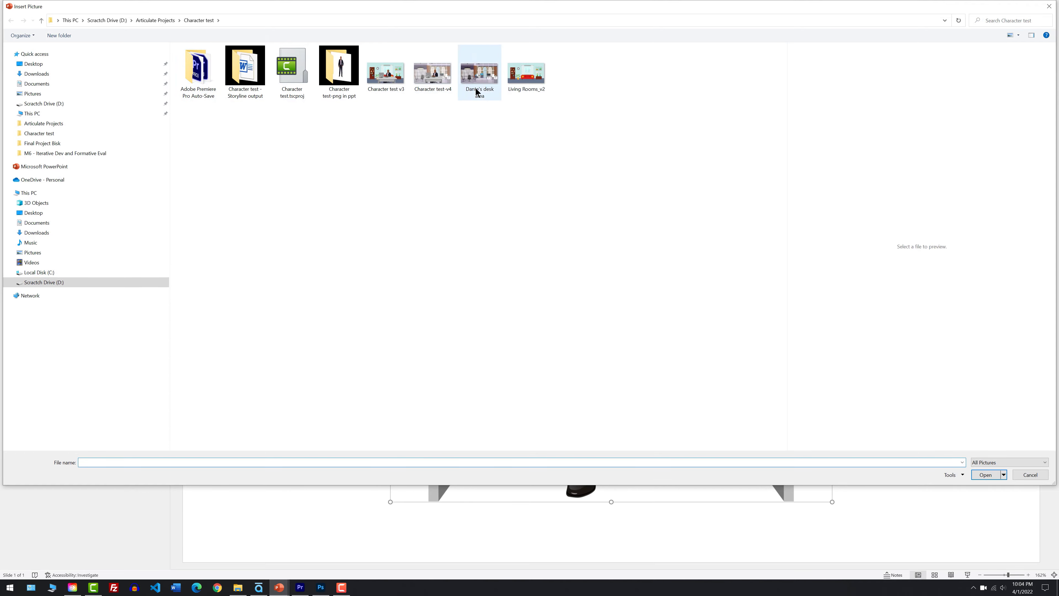
{"action": "left_click", "coordinate": [481, 92]}
{"action": "left_click", "coordinate": [985, 474]}
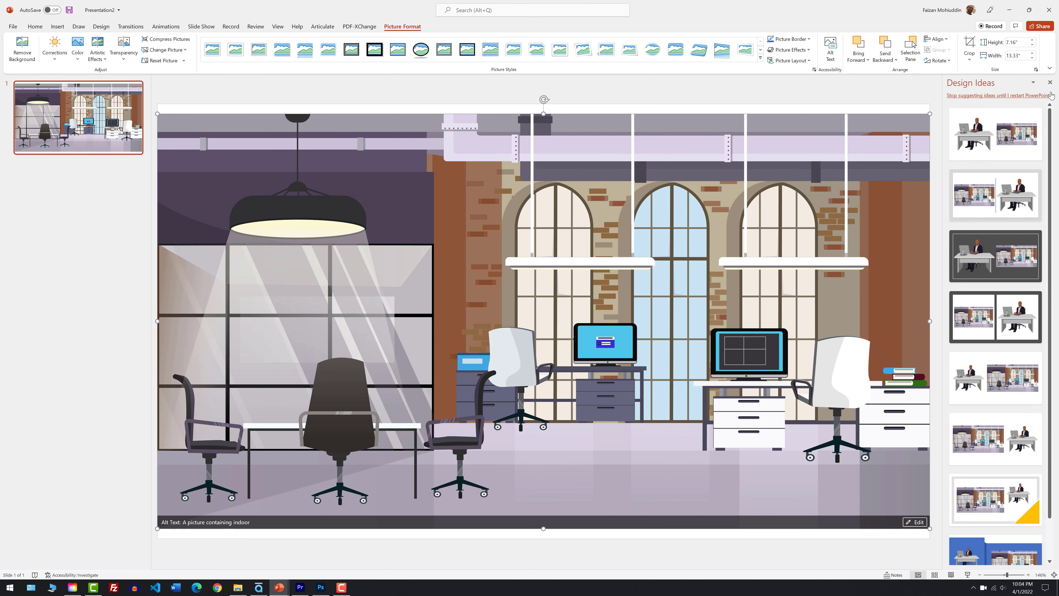
{"action": "left_click", "coordinate": [1050, 83]}
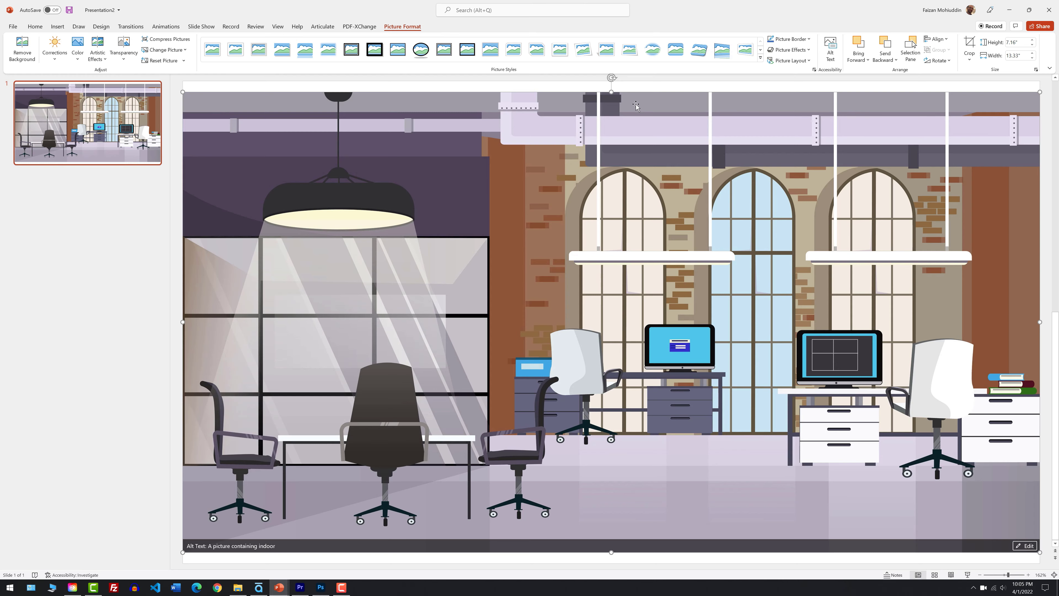
{"action": "left_click_drag", "start_coordinate": [611, 92], "coordinate": [611, 80]}
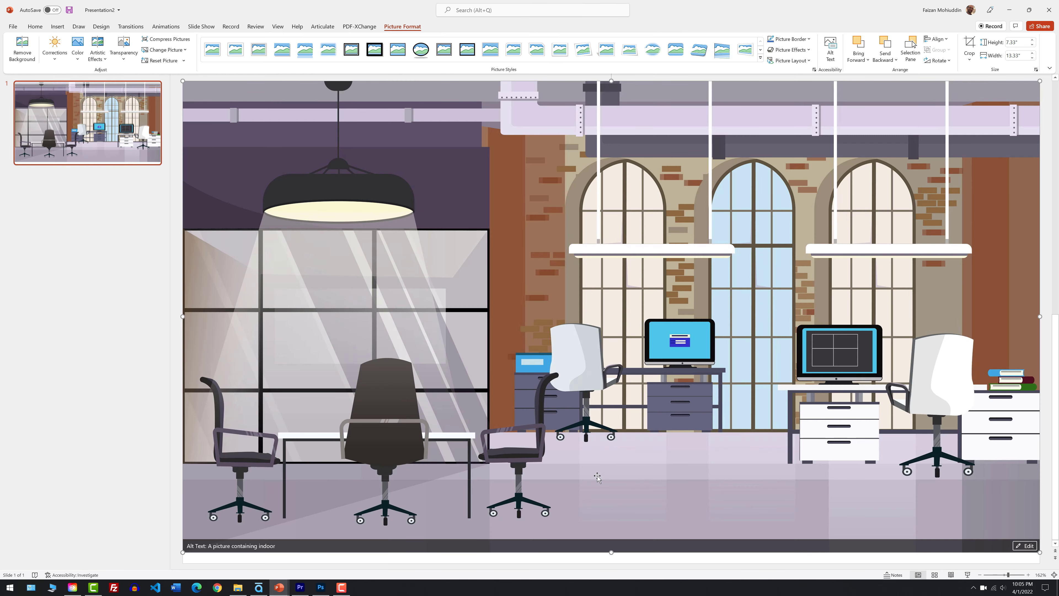
{"action": "left_click_drag", "start_coordinate": [610, 552], "coordinate": [611, 562]}
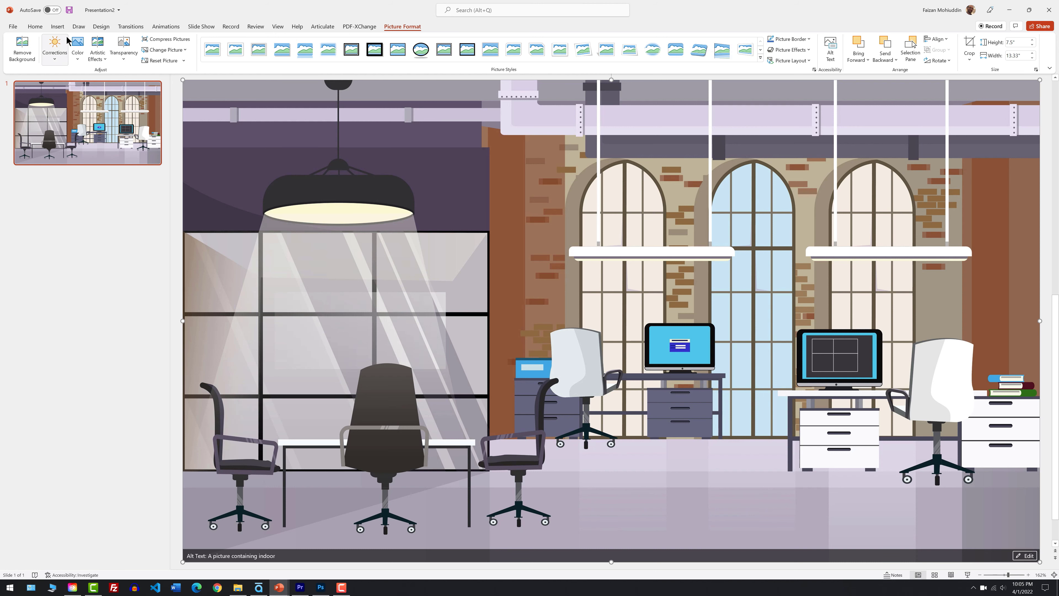
Draw a rectangle covering the whole slide.
{"action": "left_click", "coordinate": [58, 27]}
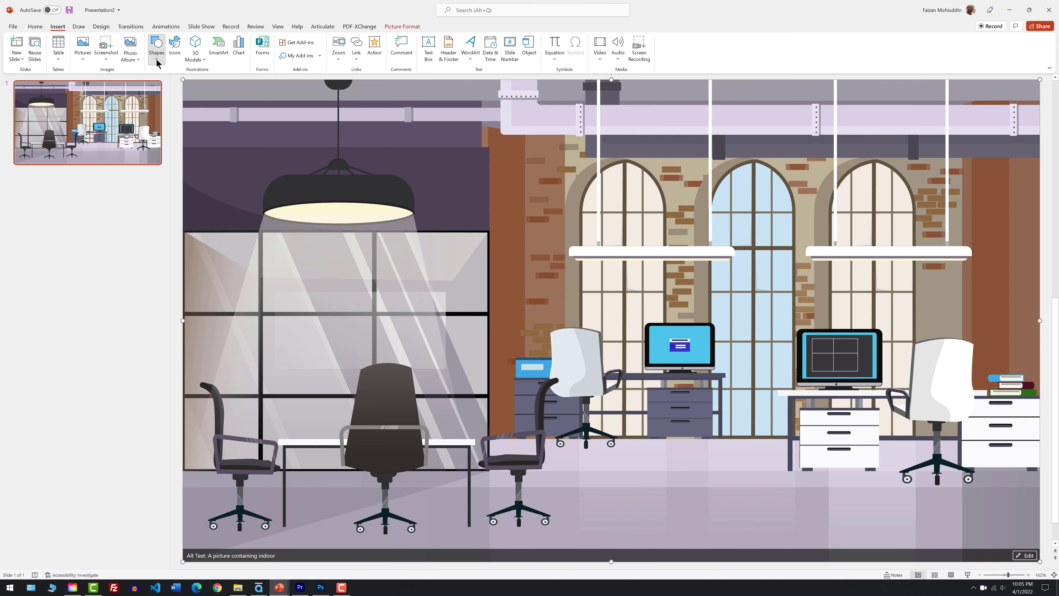
{"action": "left_click", "coordinate": [157, 47]}
{"action": "left_click", "coordinate": [177, 81]}
{"action": "left_click_drag", "start_coordinate": [183, 80], "coordinate": [1040, 560]}
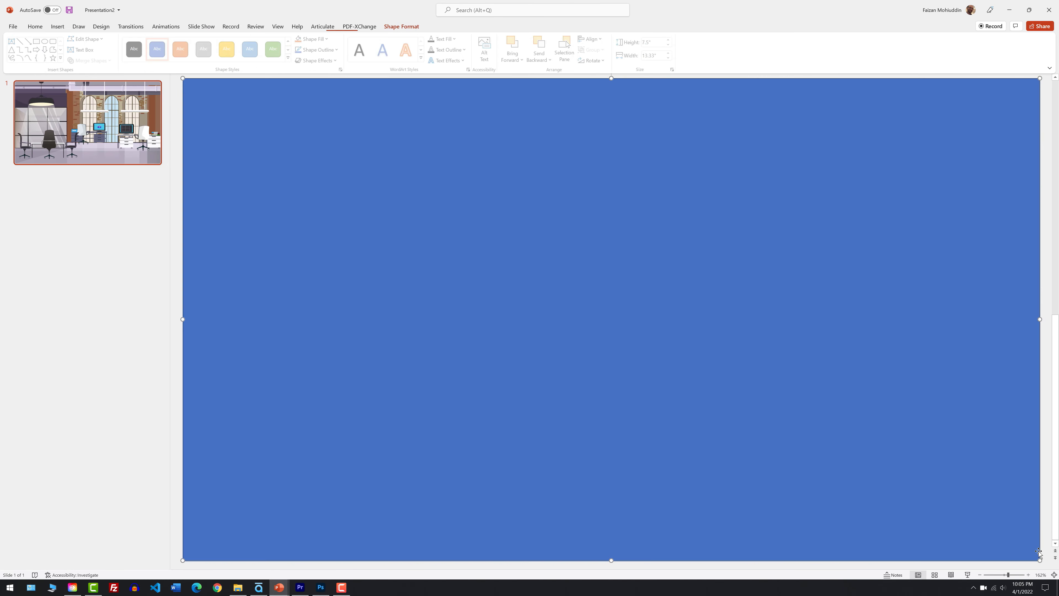
Give the full-slide rectangle a white fill at 70% transparency and no outline.
{"action": "right_click", "coordinate": [962, 388]}
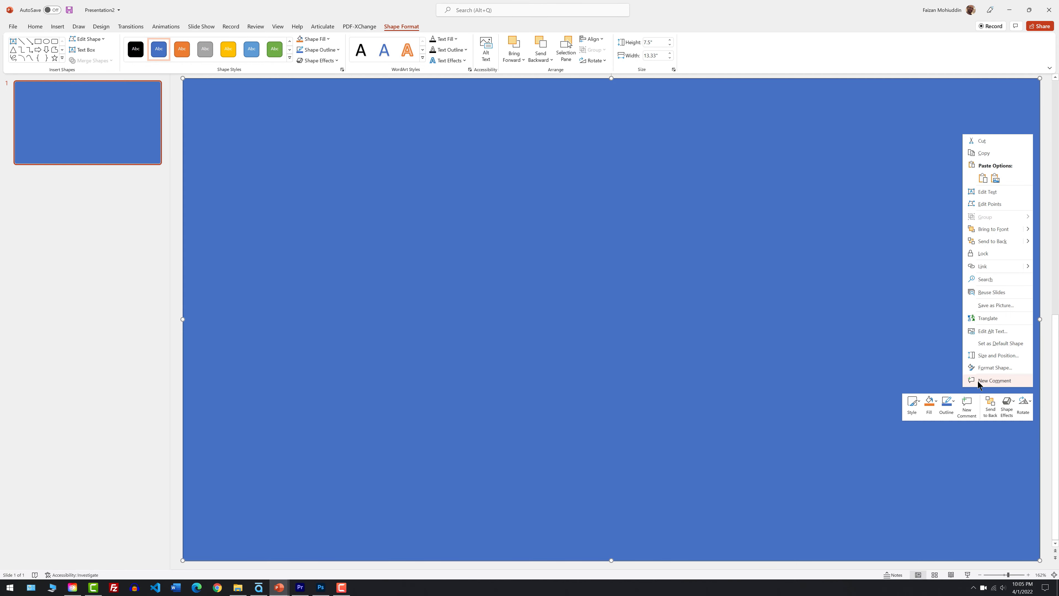
{"action": "left_click", "coordinate": [989, 371]}
{"action": "left_click", "coordinate": [957, 129]}
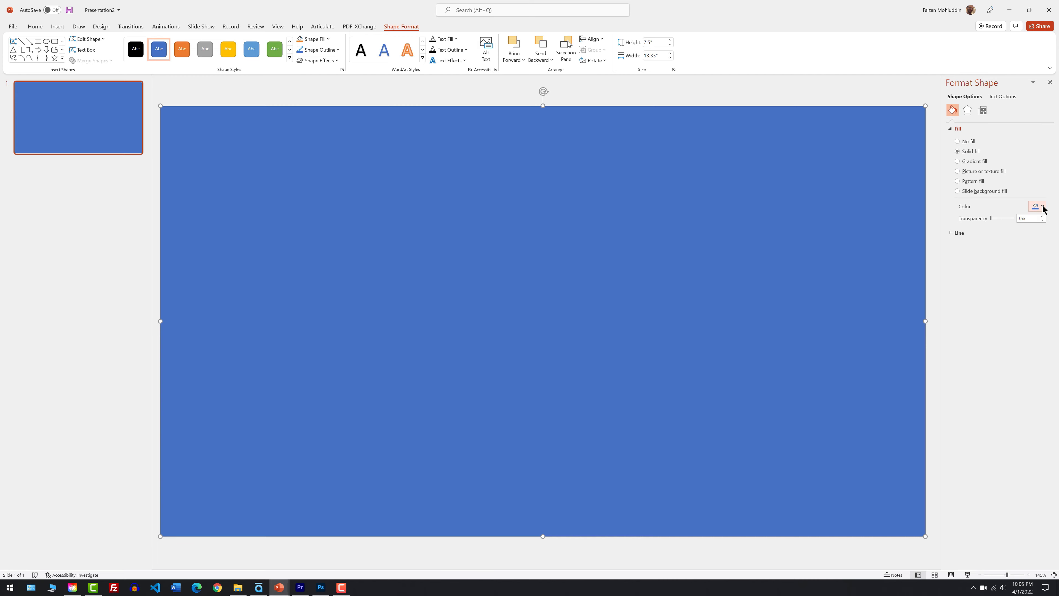
{"action": "left_click", "coordinate": [1043, 207]}
{"action": "left_click", "coordinate": [991, 227]}
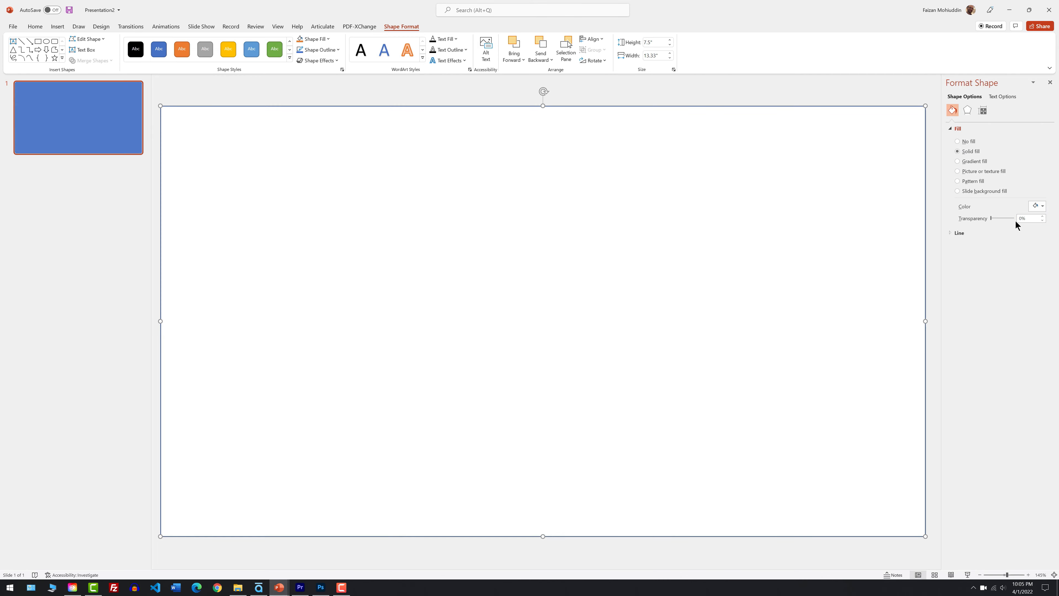
{"action": "type", "text": "70"}
{"action": "key", "text": "Return"}
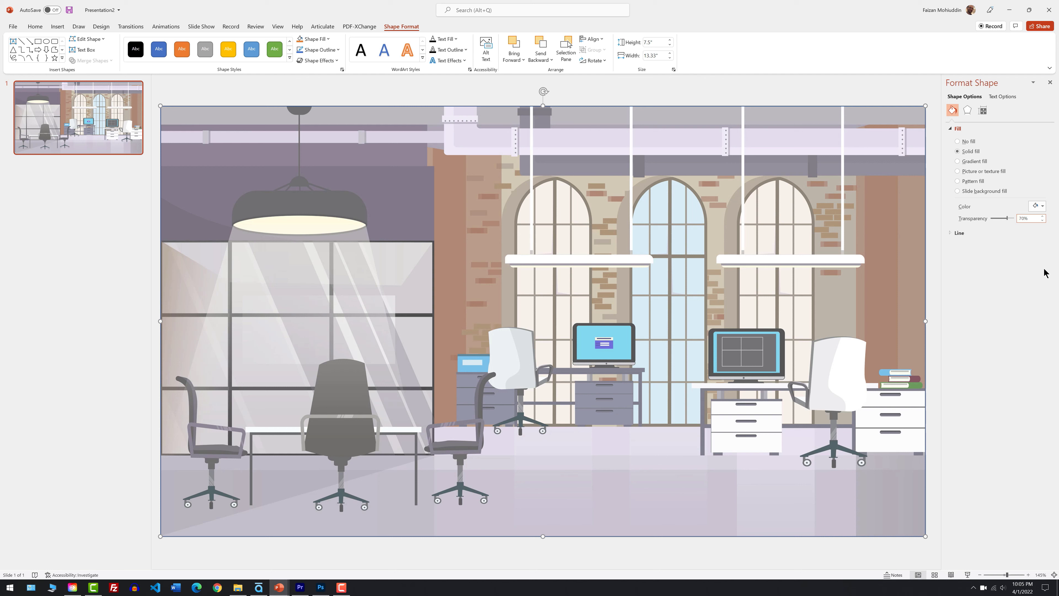
{"action": "left_click", "coordinate": [949, 129]}
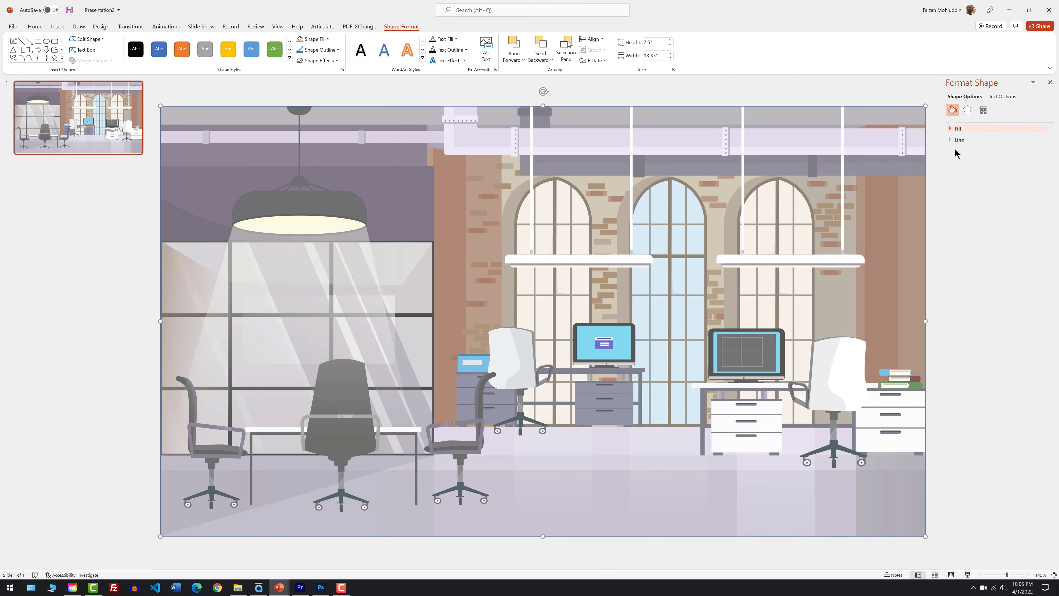
{"action": "left_click", "coordinate": [950, 140]}
{"action": "left_click", "coordinate": [958, 152]}
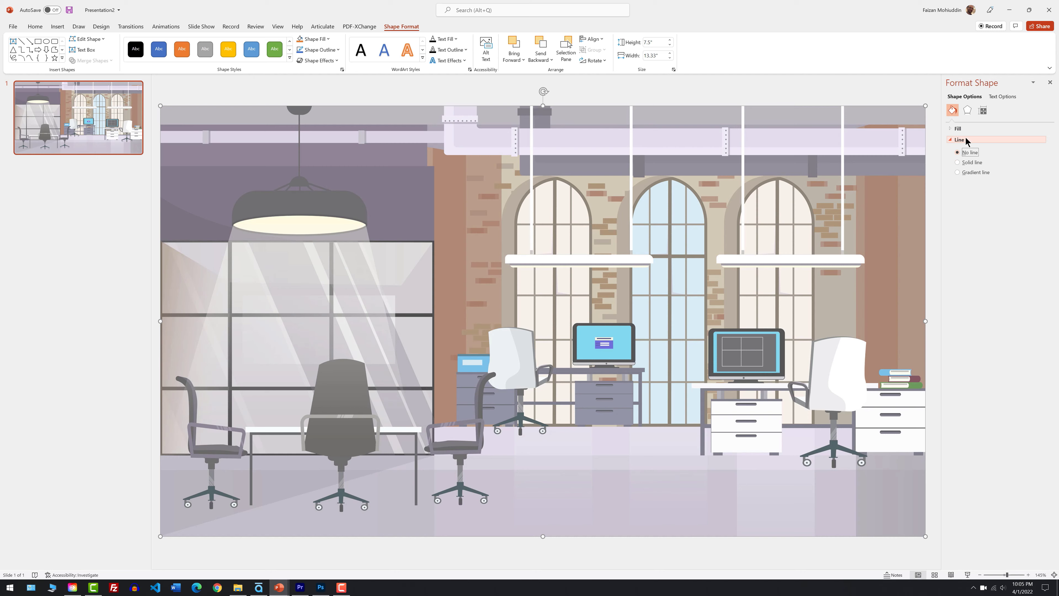
{"action": "left_click", "coordinate": [958, 140]}
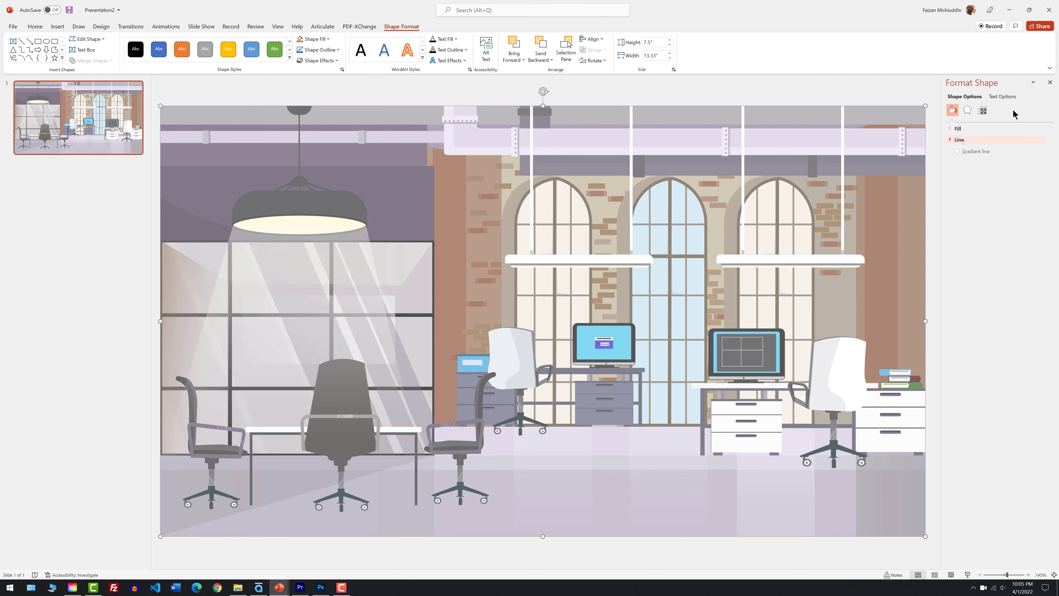
{"action": "left_click", "coordinate": [1050, 82]}
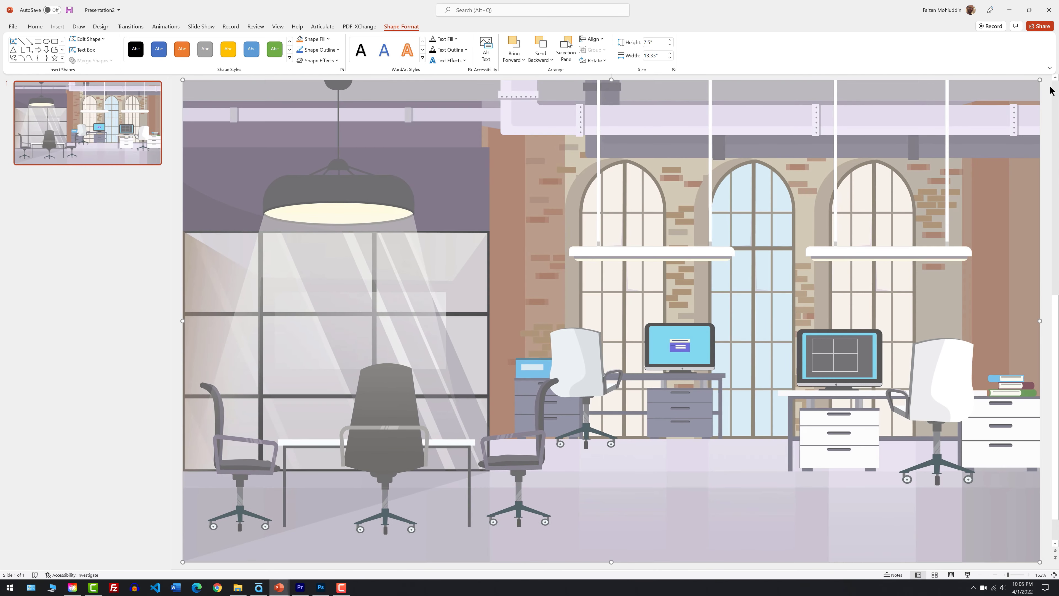
Send the office picture to the back and move Jamal's desk image lower.
{"action": "right_click", "coordinate": [889, 250]}
{"action": "left_click", "coordinate": [923, 357]}
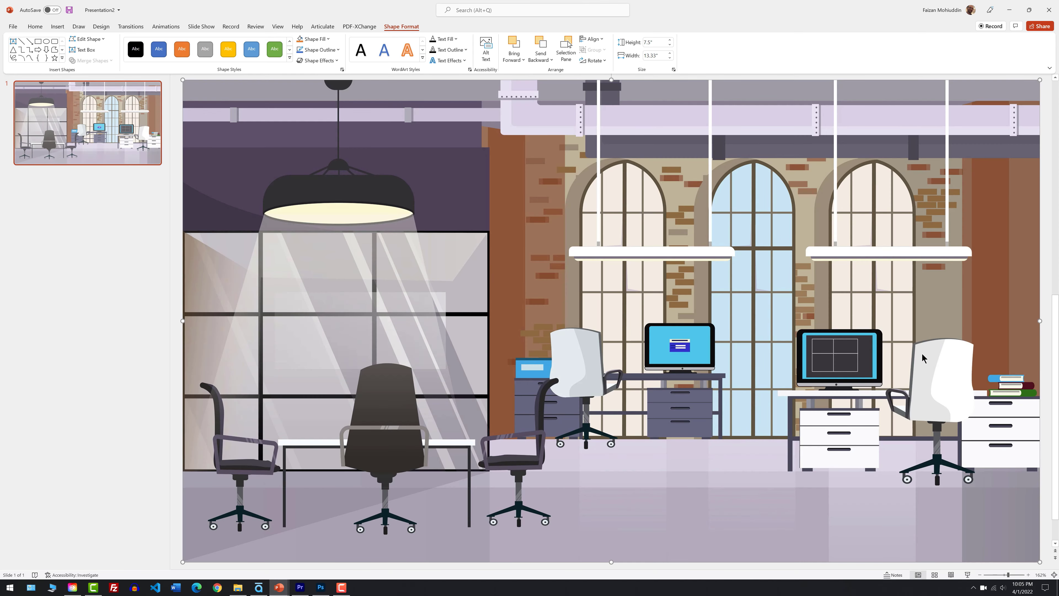
{"action": "right_click", "coordinate": [923, 357]}
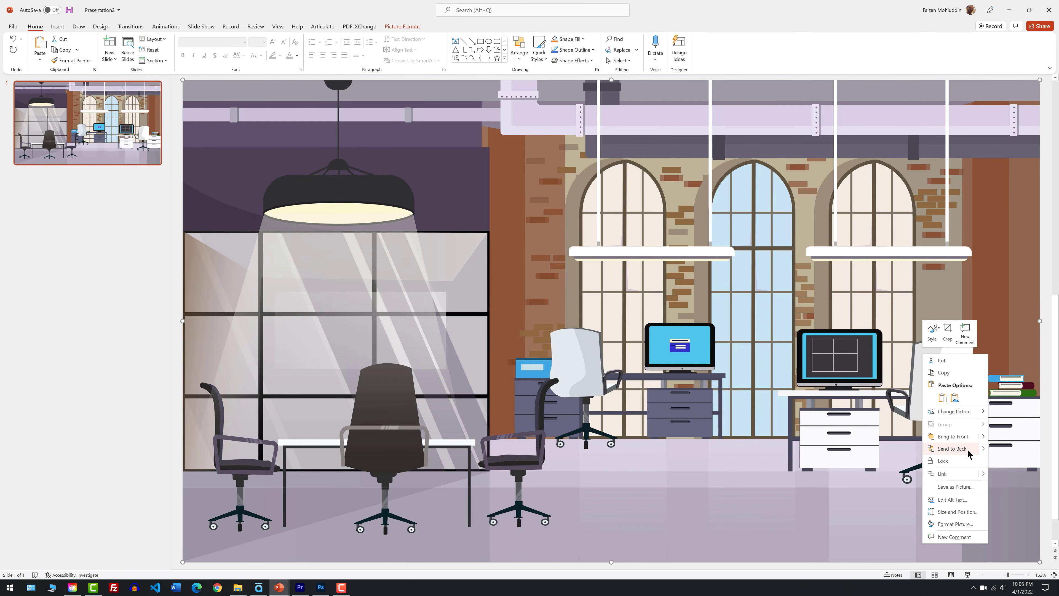
{"action": "left_click", "coordinate": [953, 449]}
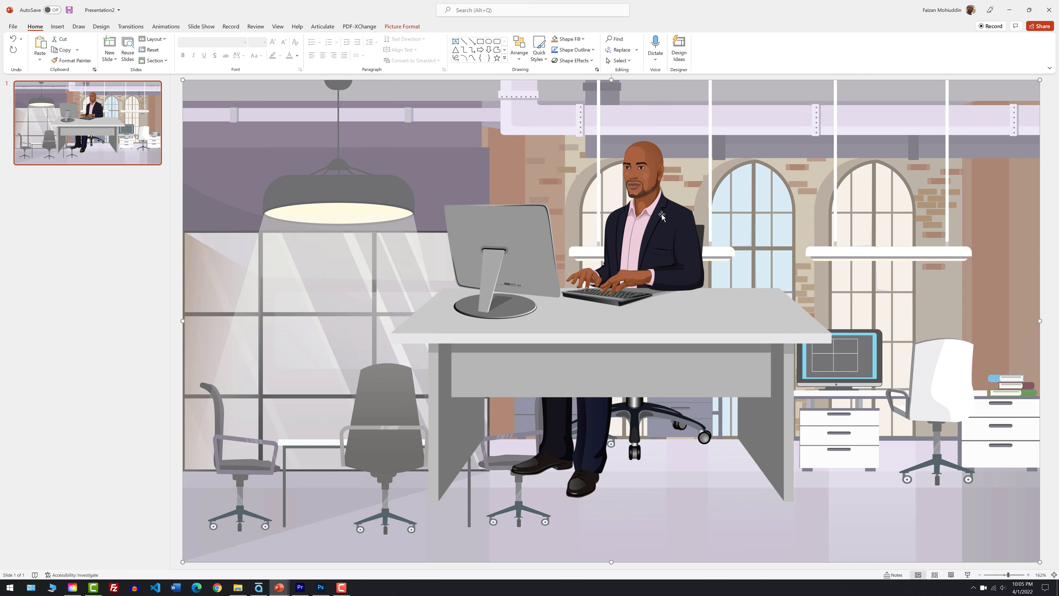
{"action": "left_click_drag", "start_coordinate": [662, 215], "coordinate": [679, 327]}
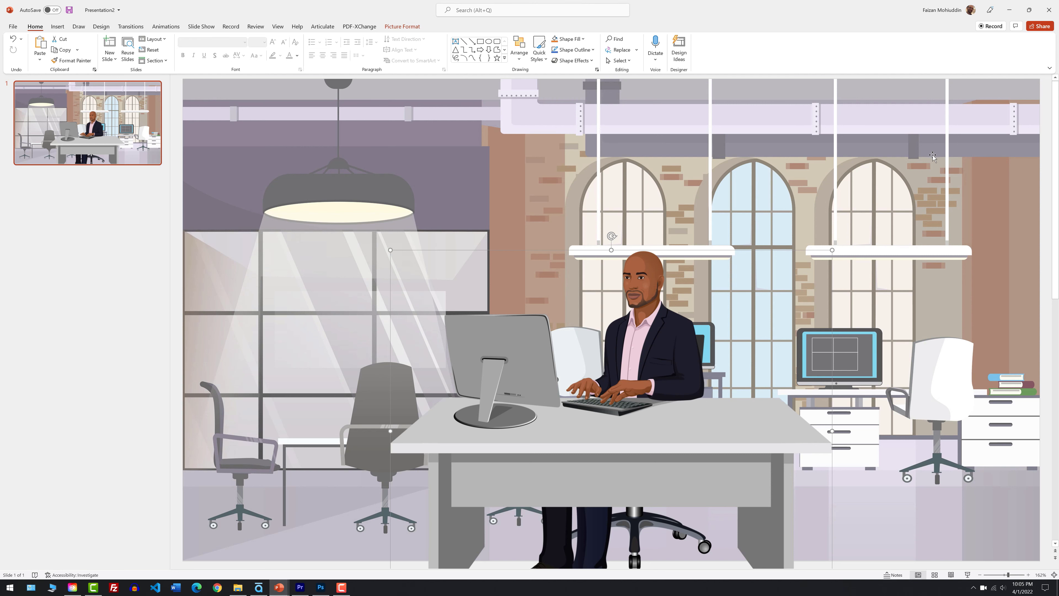
Play the slide full screen, then launch Paint by searching for paint.
{"action": "left_click", "coordinate": [967, 575]}
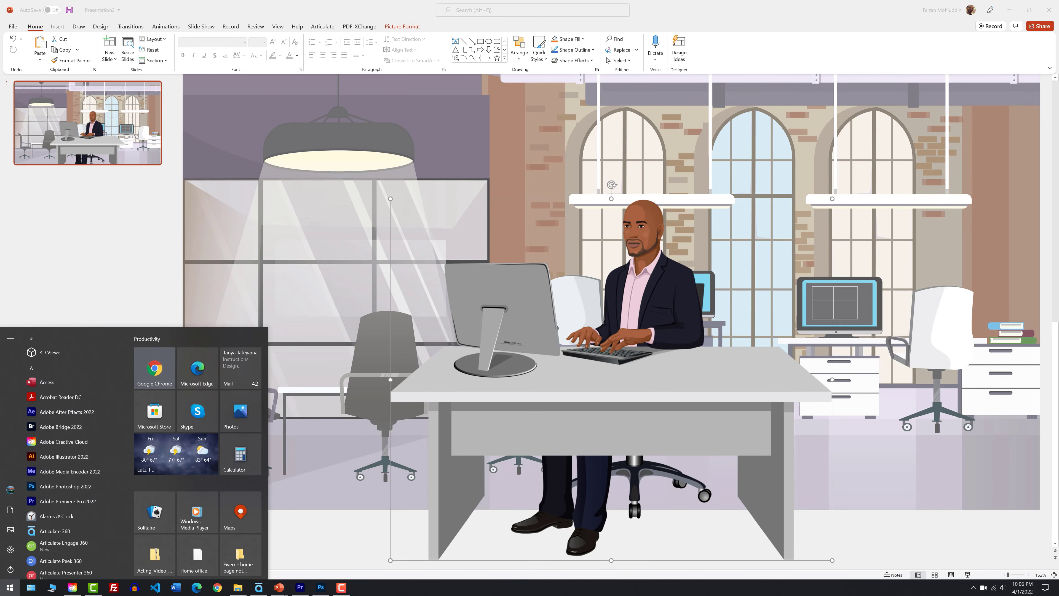
{"action": "type", "text": "paint"}
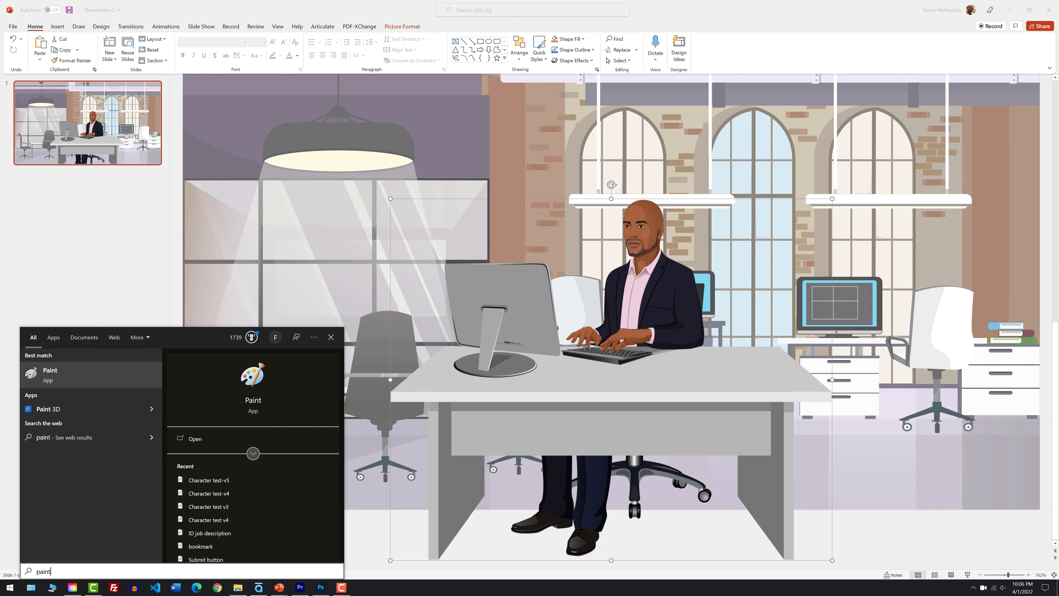
{"action": "key", "text": "Return"}
Paste the slide image into Paint, save it as PNG 'Character test-v5', and minimize Paint.
{"action": "key", "text": "ctrl+v"}
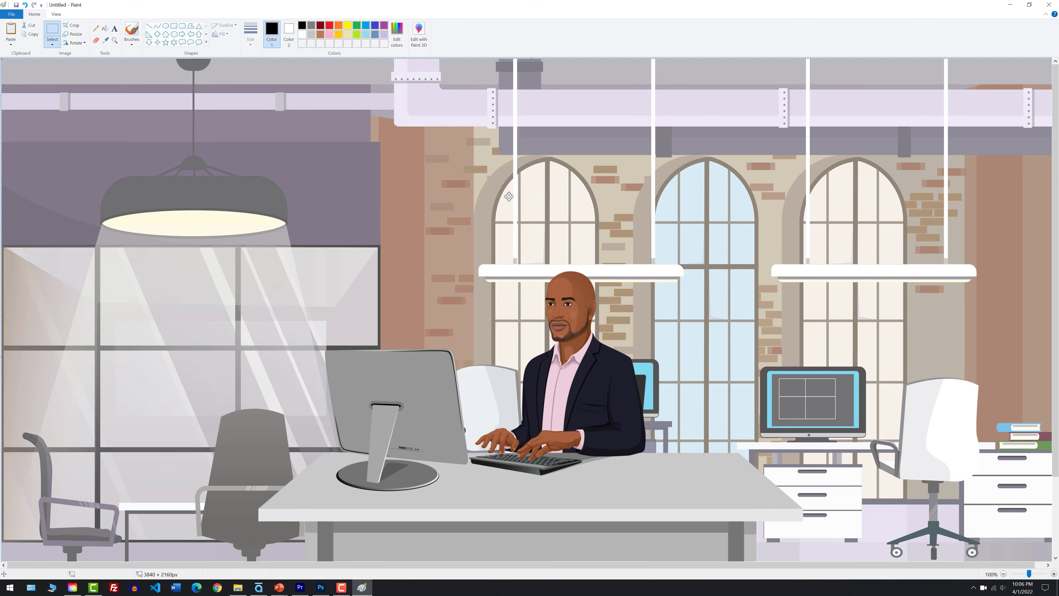
{"action": "left_click", "coordinate": [10, 15]}
{"action": "left_click", "coordinate": [35, 87]}
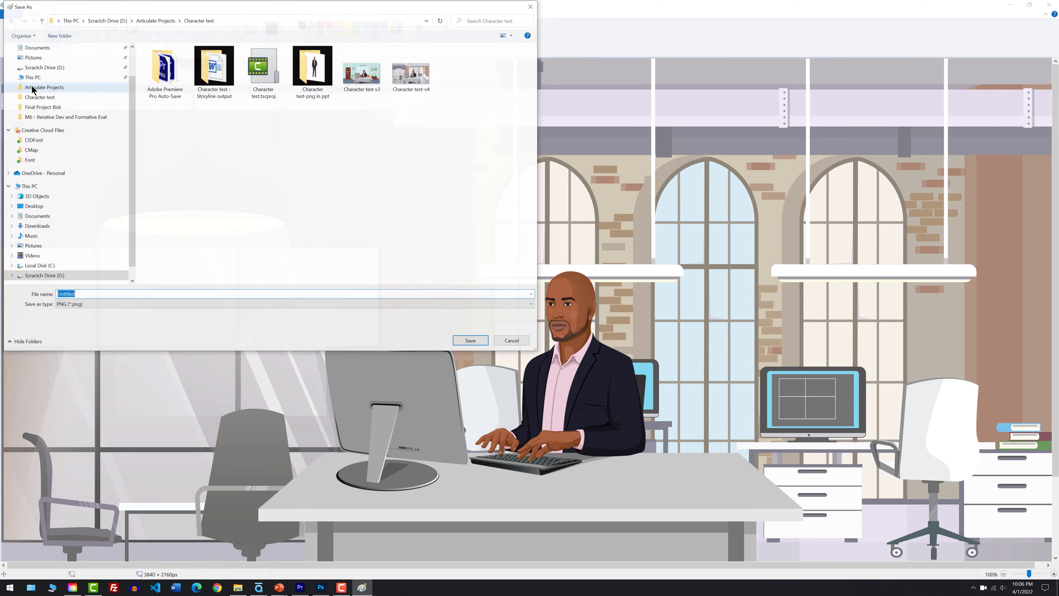
{"action": "left_click", "coordinate": [410, 73]}
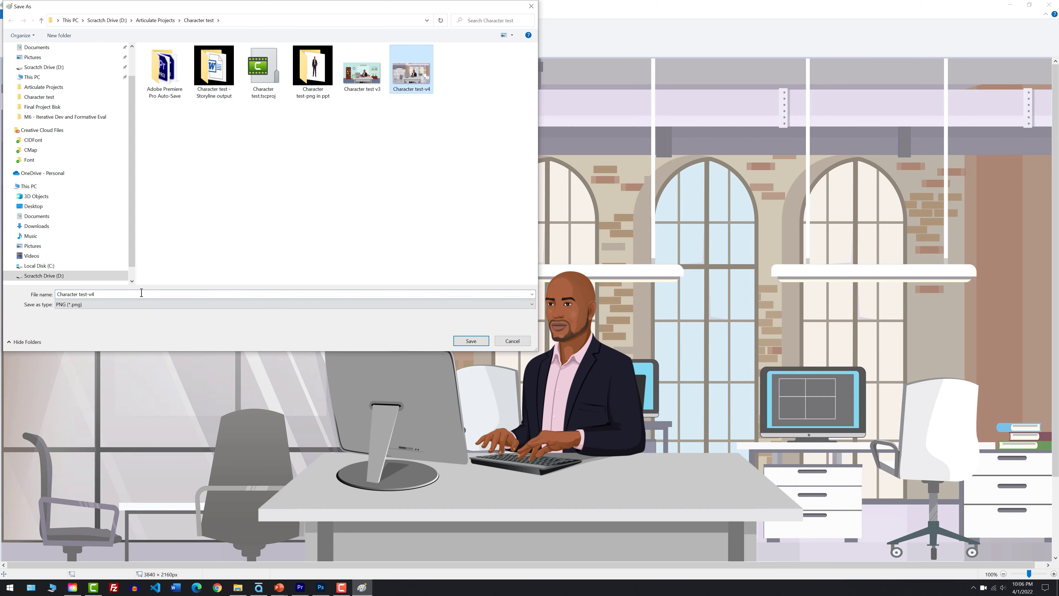
{"action": "left_click", "coordinate": [114, 295]}
{"action": "key", "text": "BackSpace"}
{"action": "type", "text": "5"}
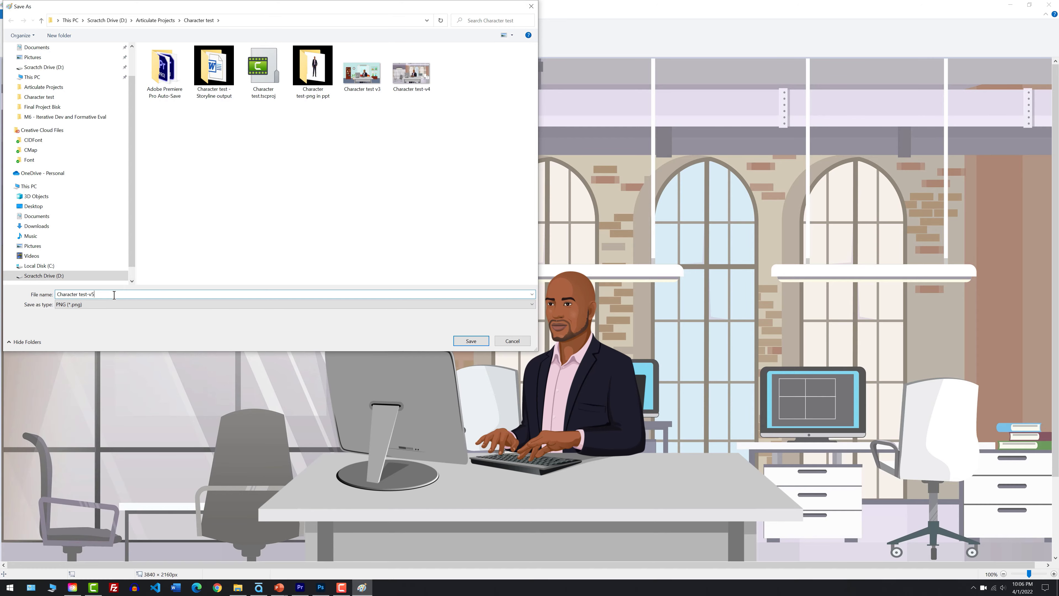
{"action": "key", "text": "Return"}
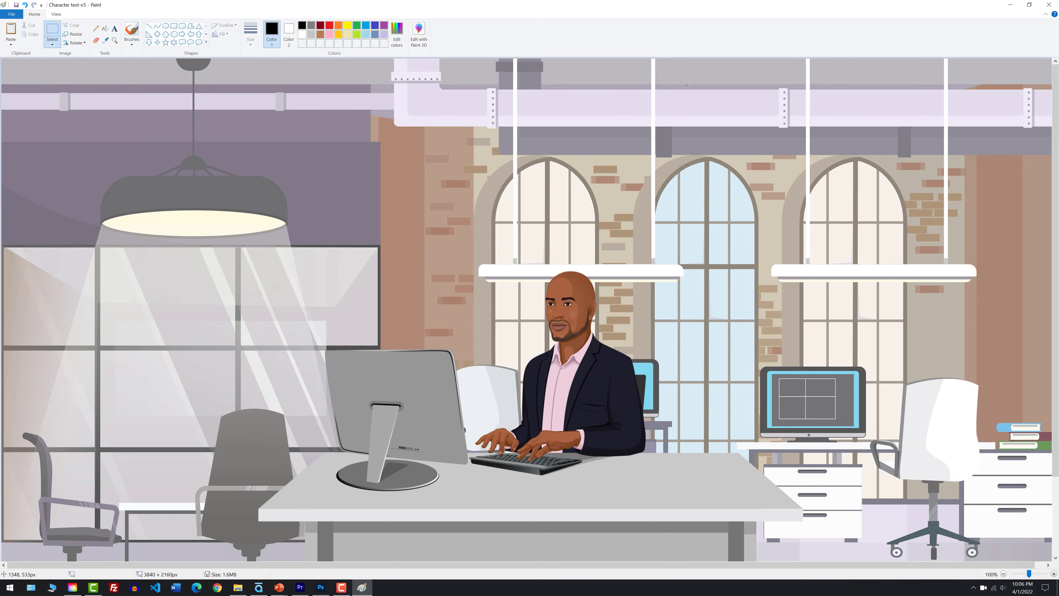
{"action": "left_click", "coordinate": [1008, 10]}
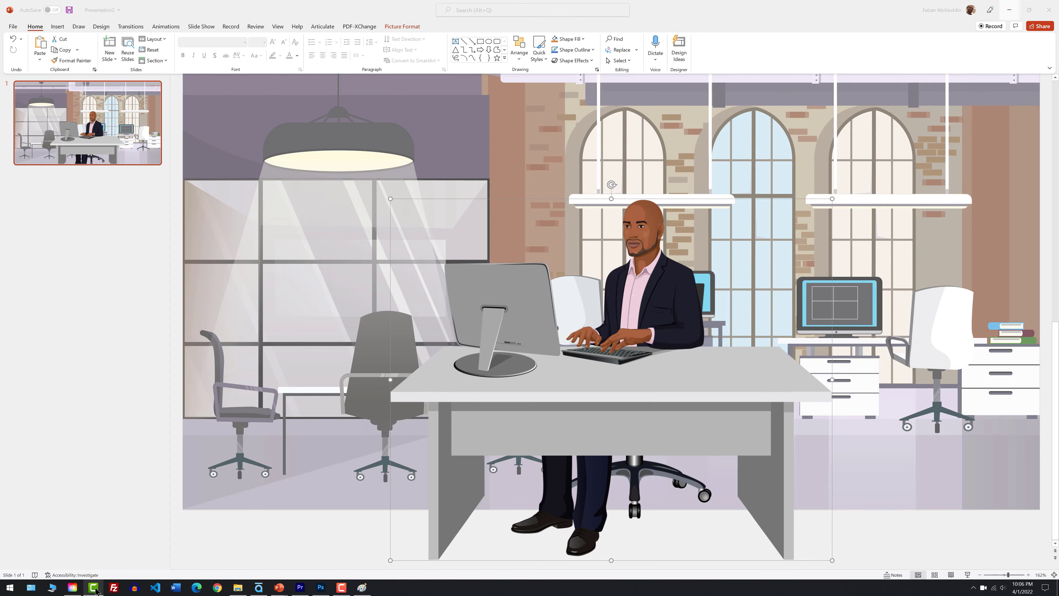
Import Character test-v5 into the Camtasia Media Bin and place it at the start of Track 2.
{"action": "mouse_move", "coordinate": [95, 591]}
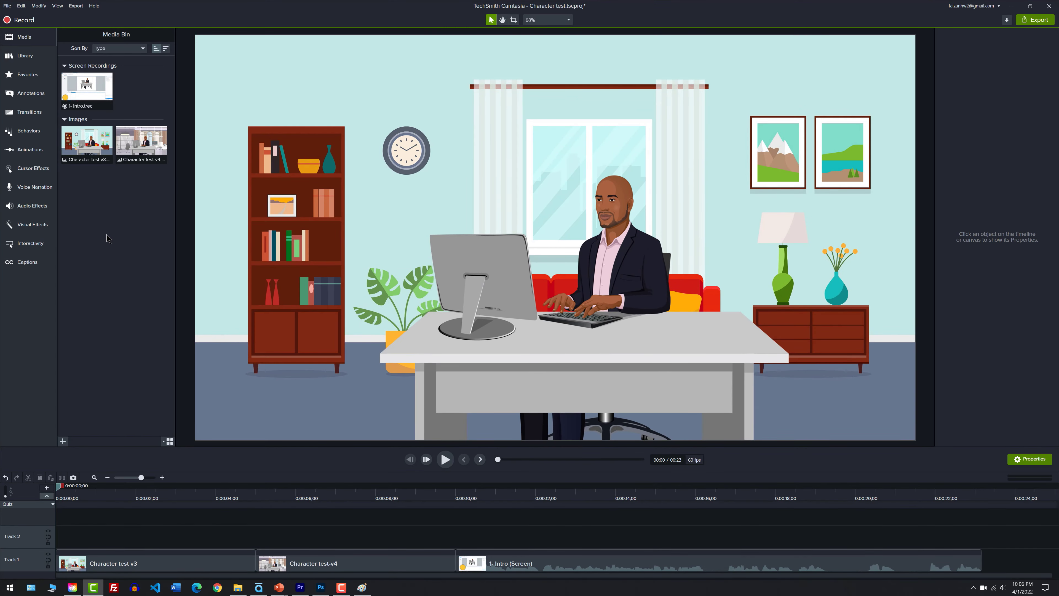
{"action": "double_click", "coordinate": [107, 237]}
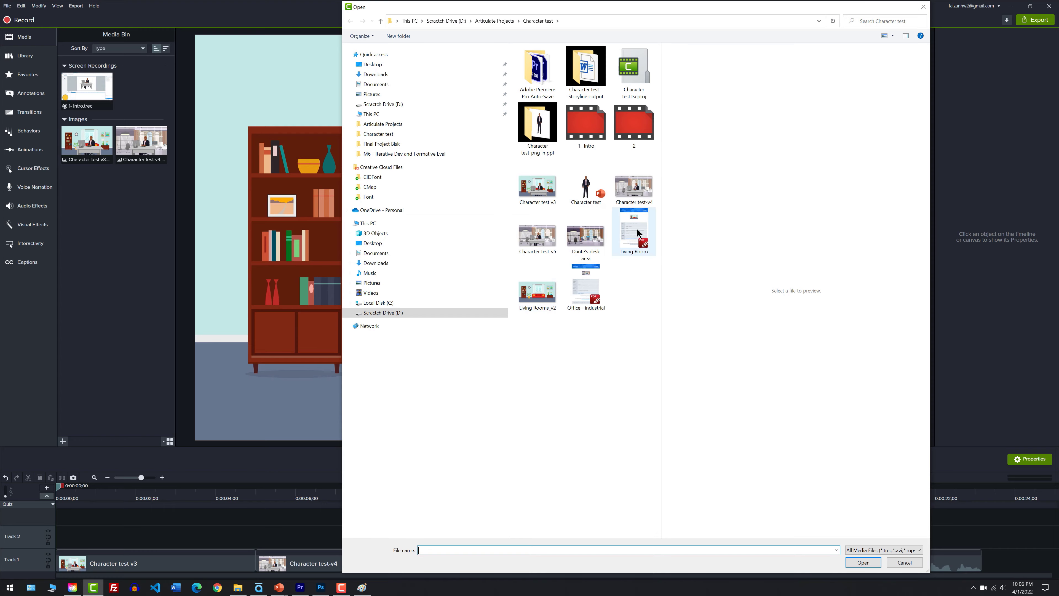
{"action": "left_click", "coordinate": [538, 236]}
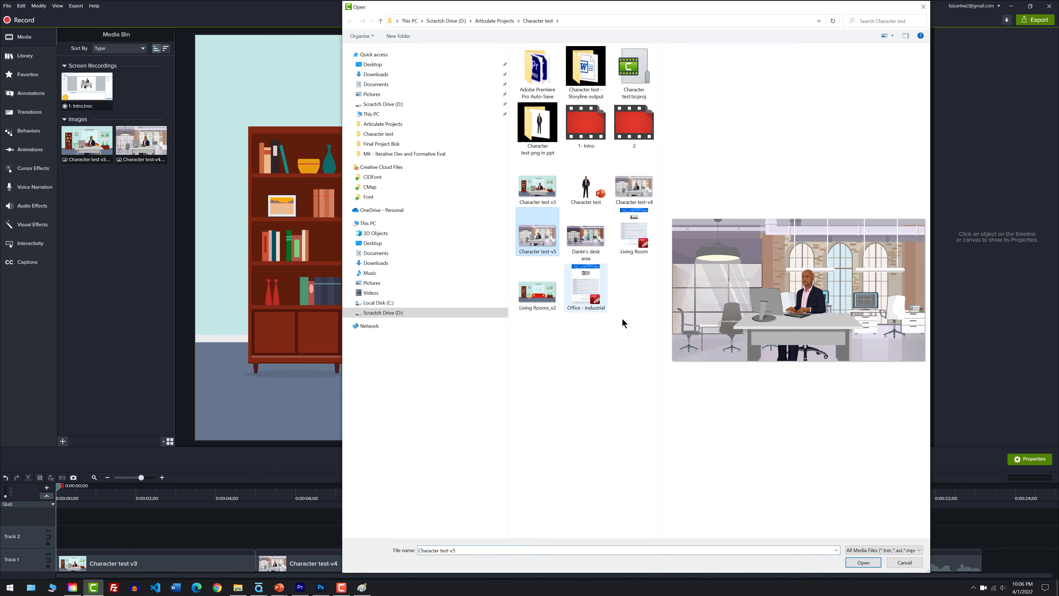
{"action": "left_click", "coordinate": [863, 562]}
{"action": "left_click_drag", "start_coordinate": [89, 182], "coordinate": [84, 537]}
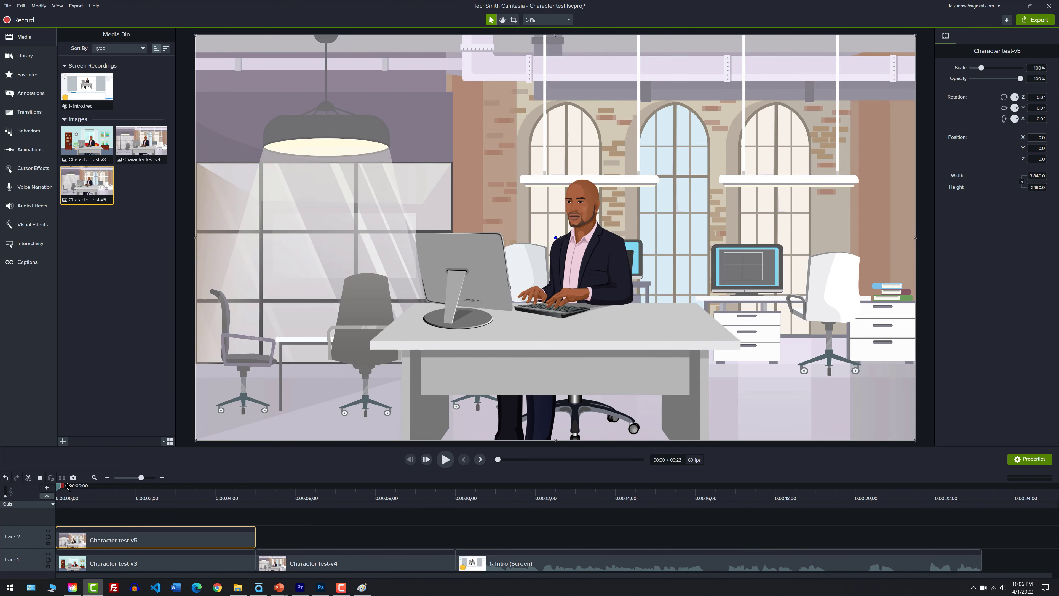
Move the playhead to about two seconds, then bring up Character test-v4.png in Photoshop.
{"action": "left_click_drag", "start_coordinate": [60, 489], "coordinate": [145, 509]}
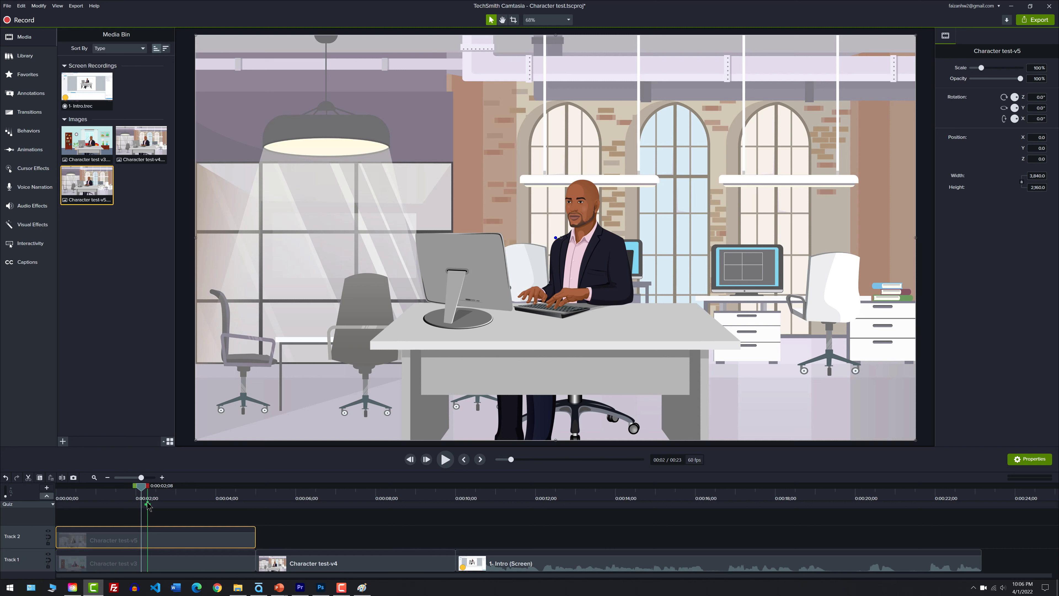
{"action": "left_click", "coordinate": [299, 588]}
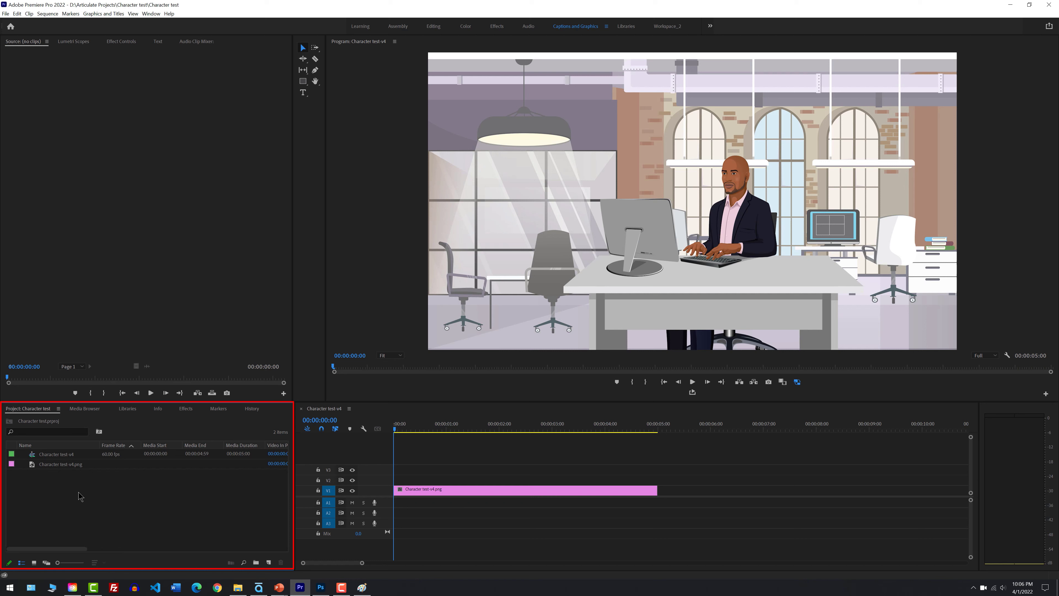
{"action": "left_click", "coordinate": [320, 588]}
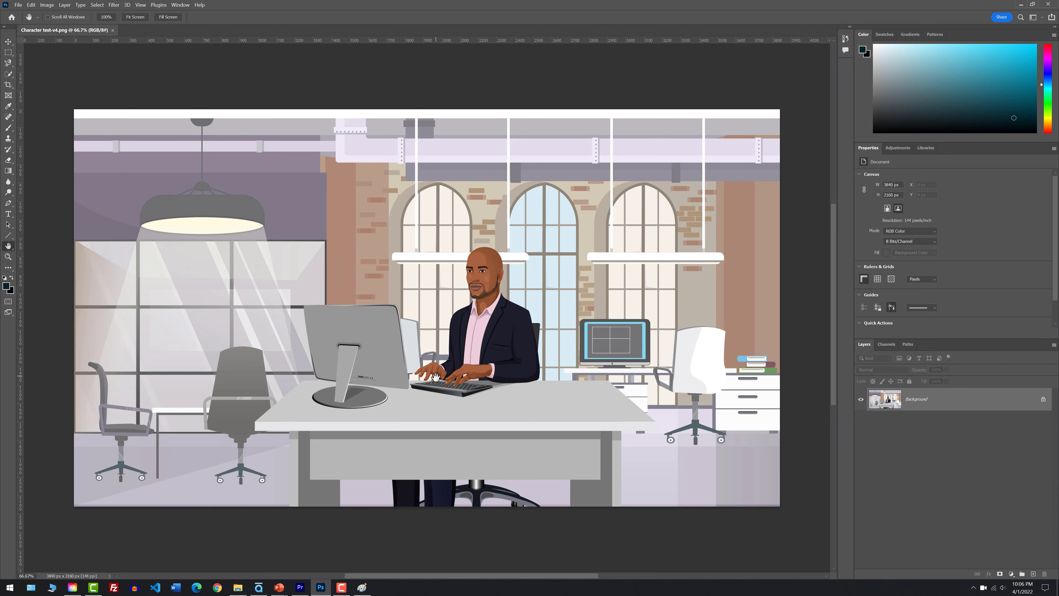